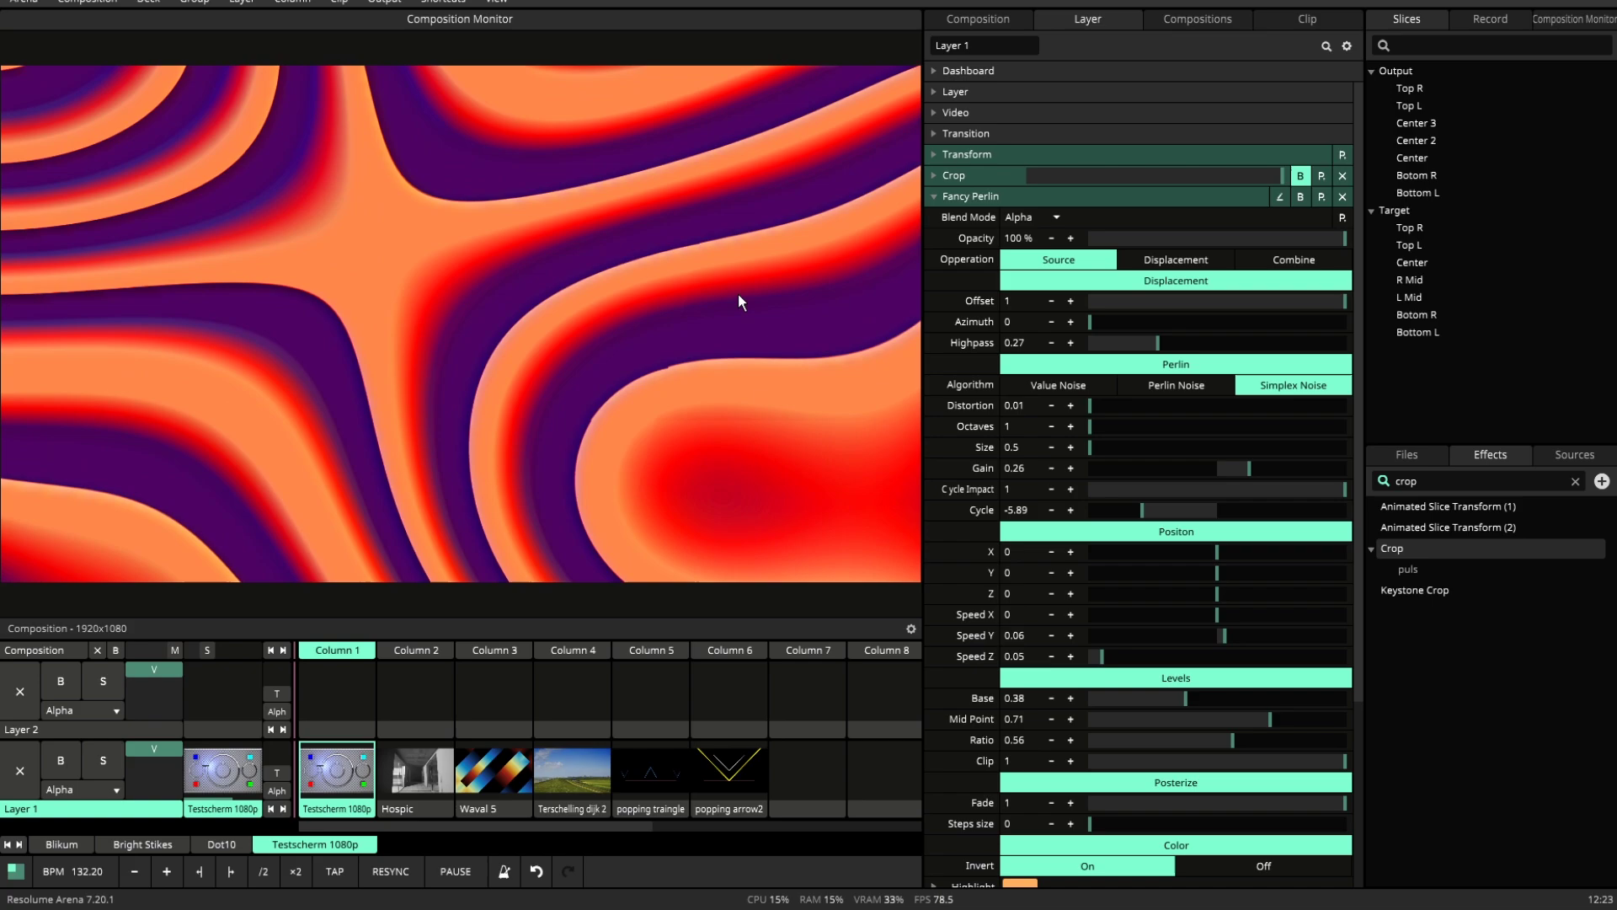
Step: Set Fancy Perlin to Displacement and relaunch the Testscherm test pattern on Layer 1
left_click(1163, 261)
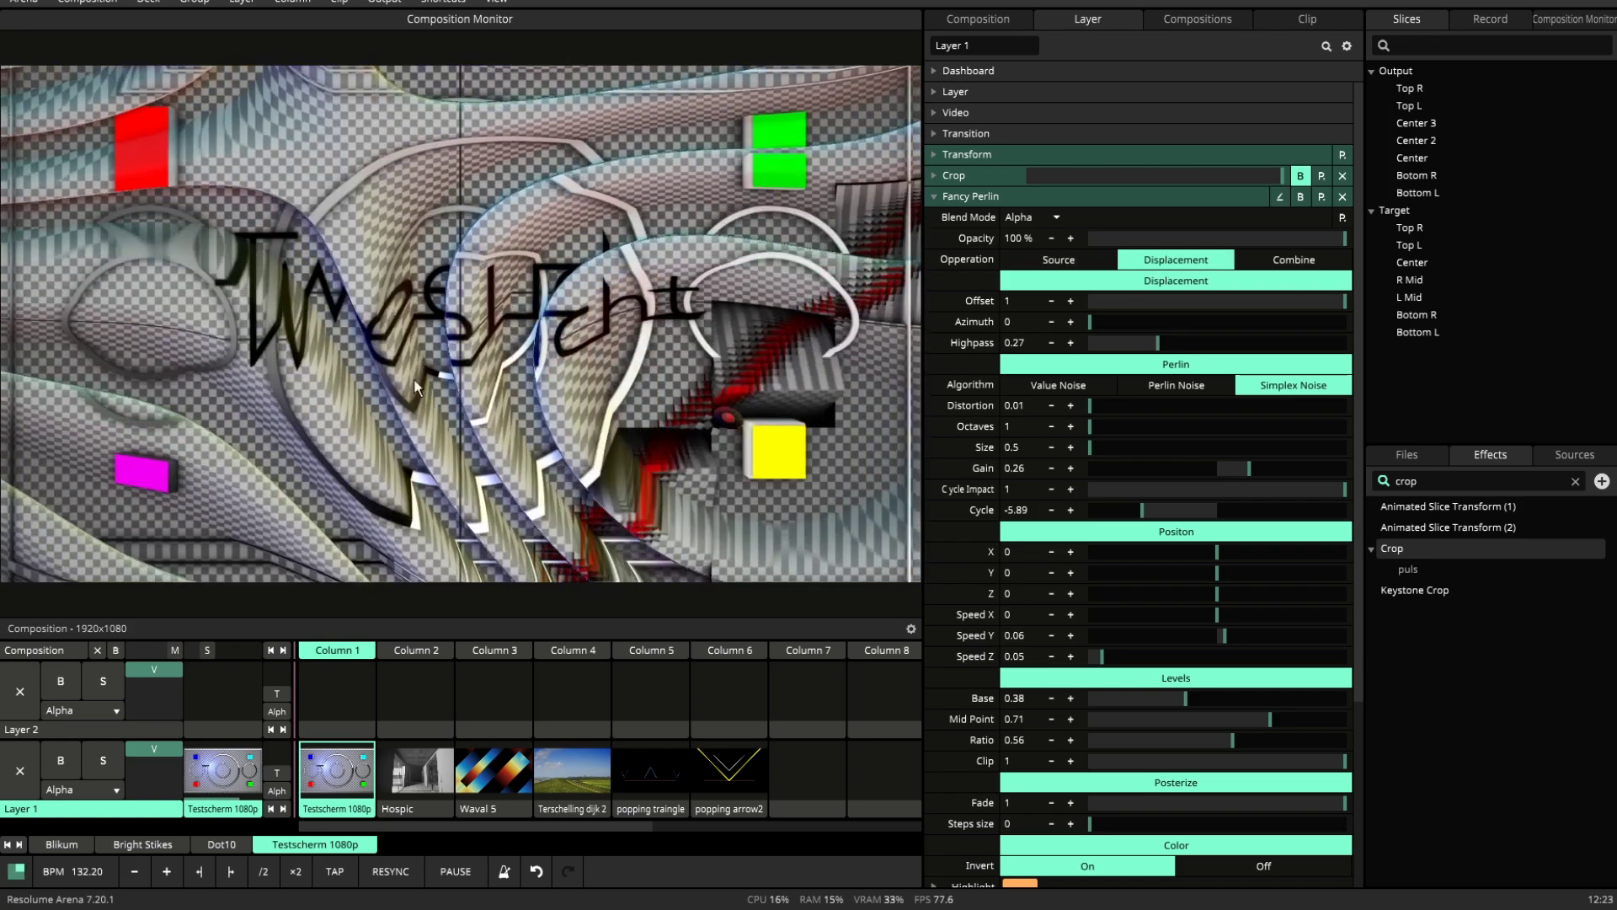
left_click(496, 772)
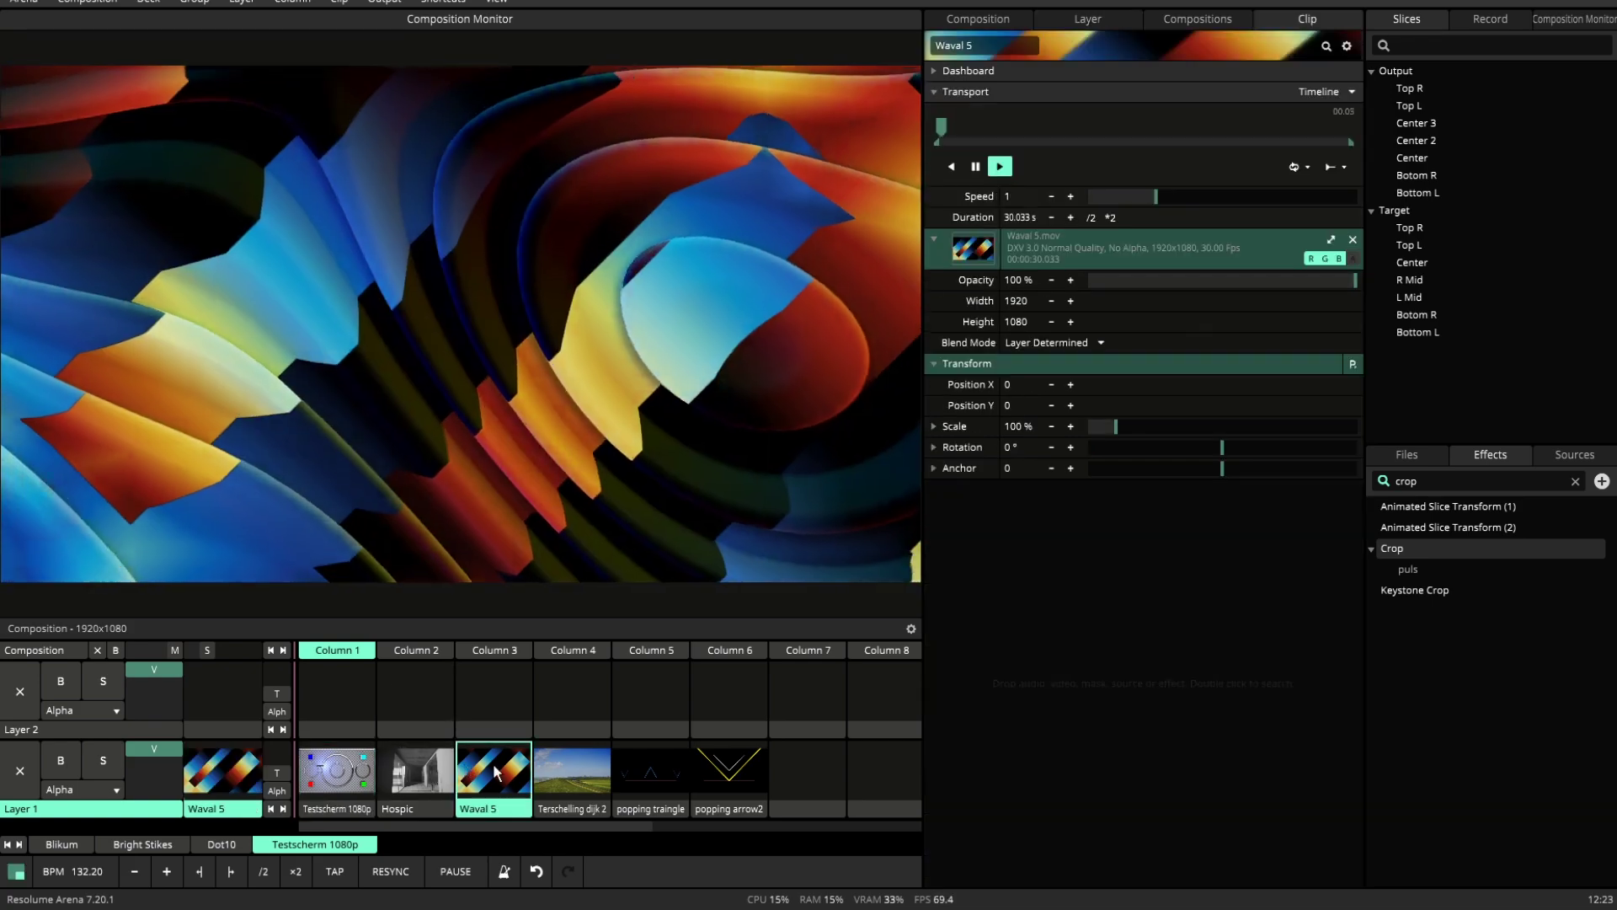
left_click(337, 772)
left_click(1088, 18)
left_click(1278, 261)
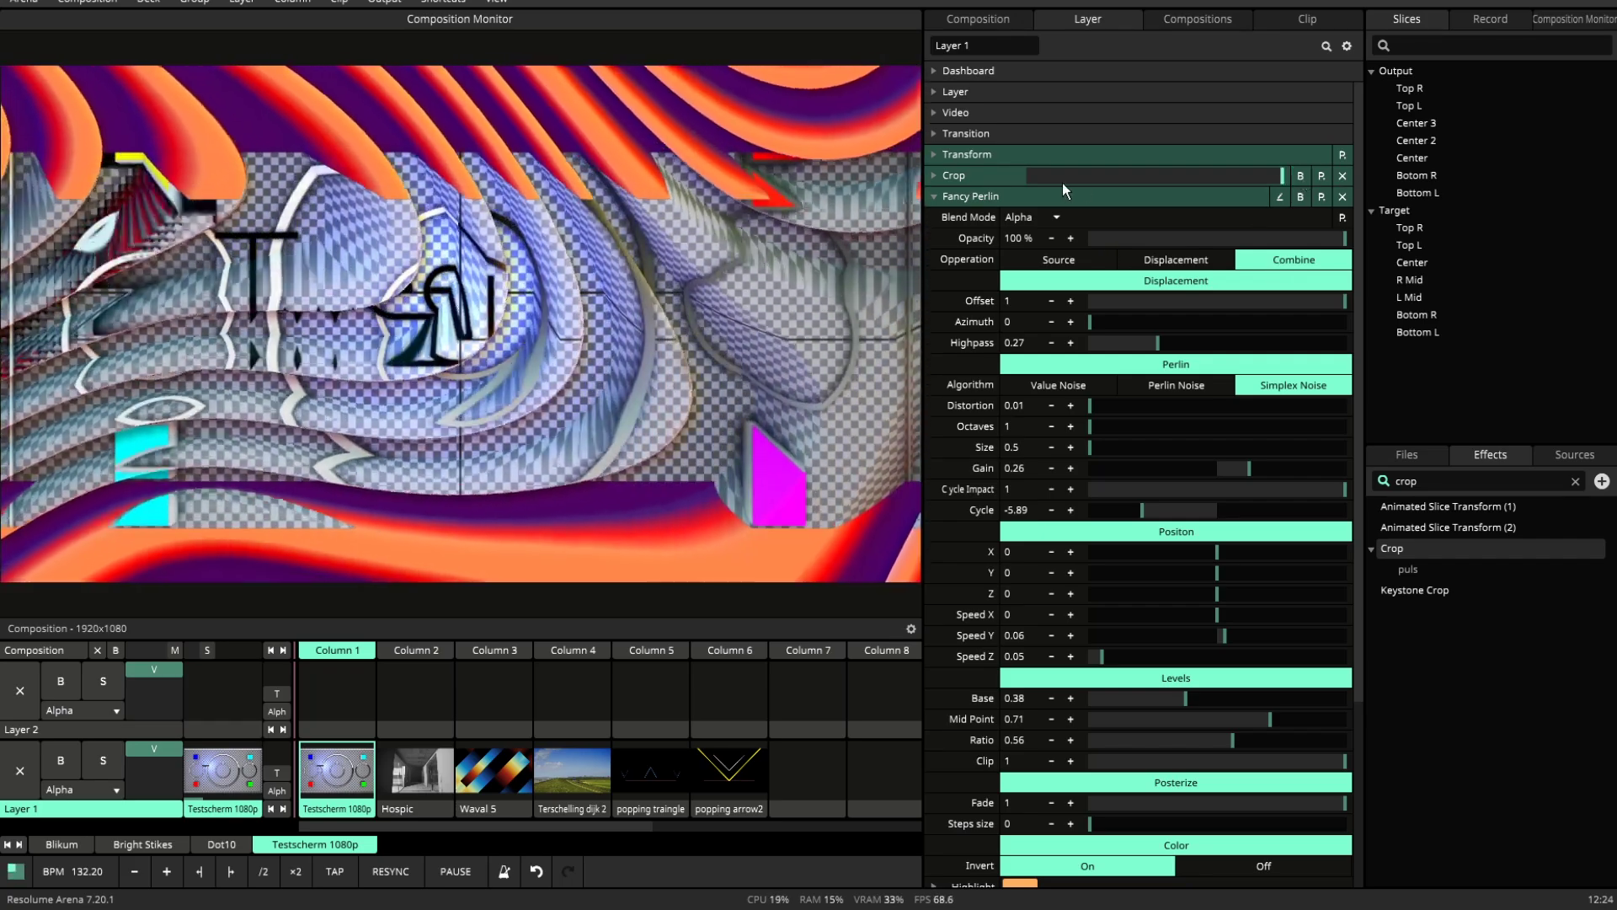
Step: Widen the Crop to Top 206, Bottom 990 and put the noise back on Displacement
left_click(1063, 177)
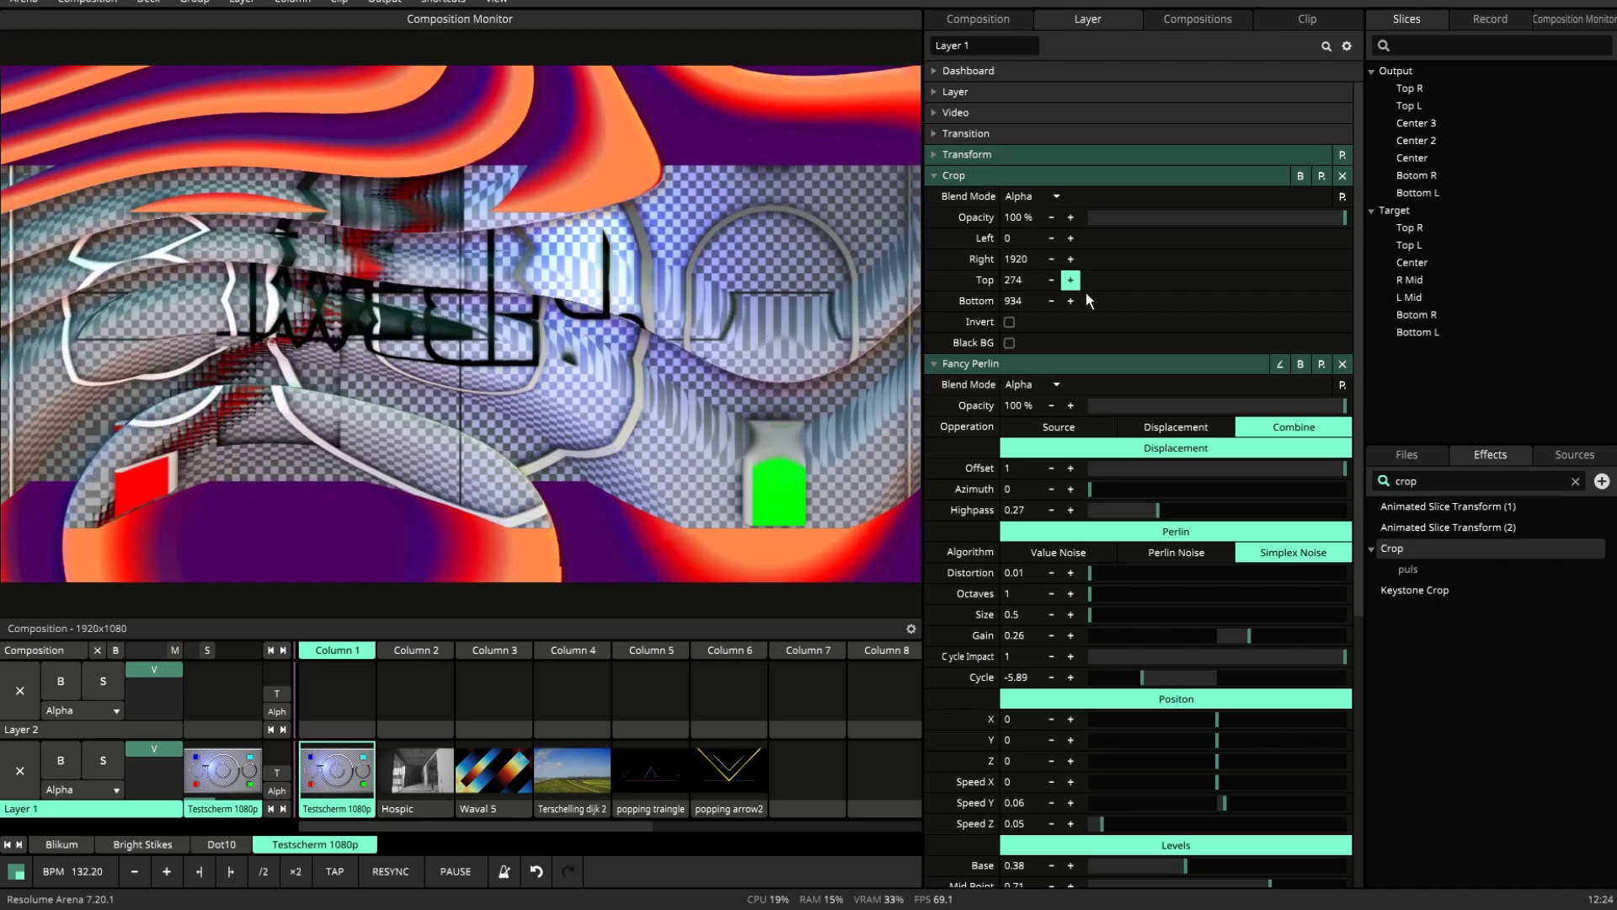
left_click_drag(1085, 291, 1166, 313)
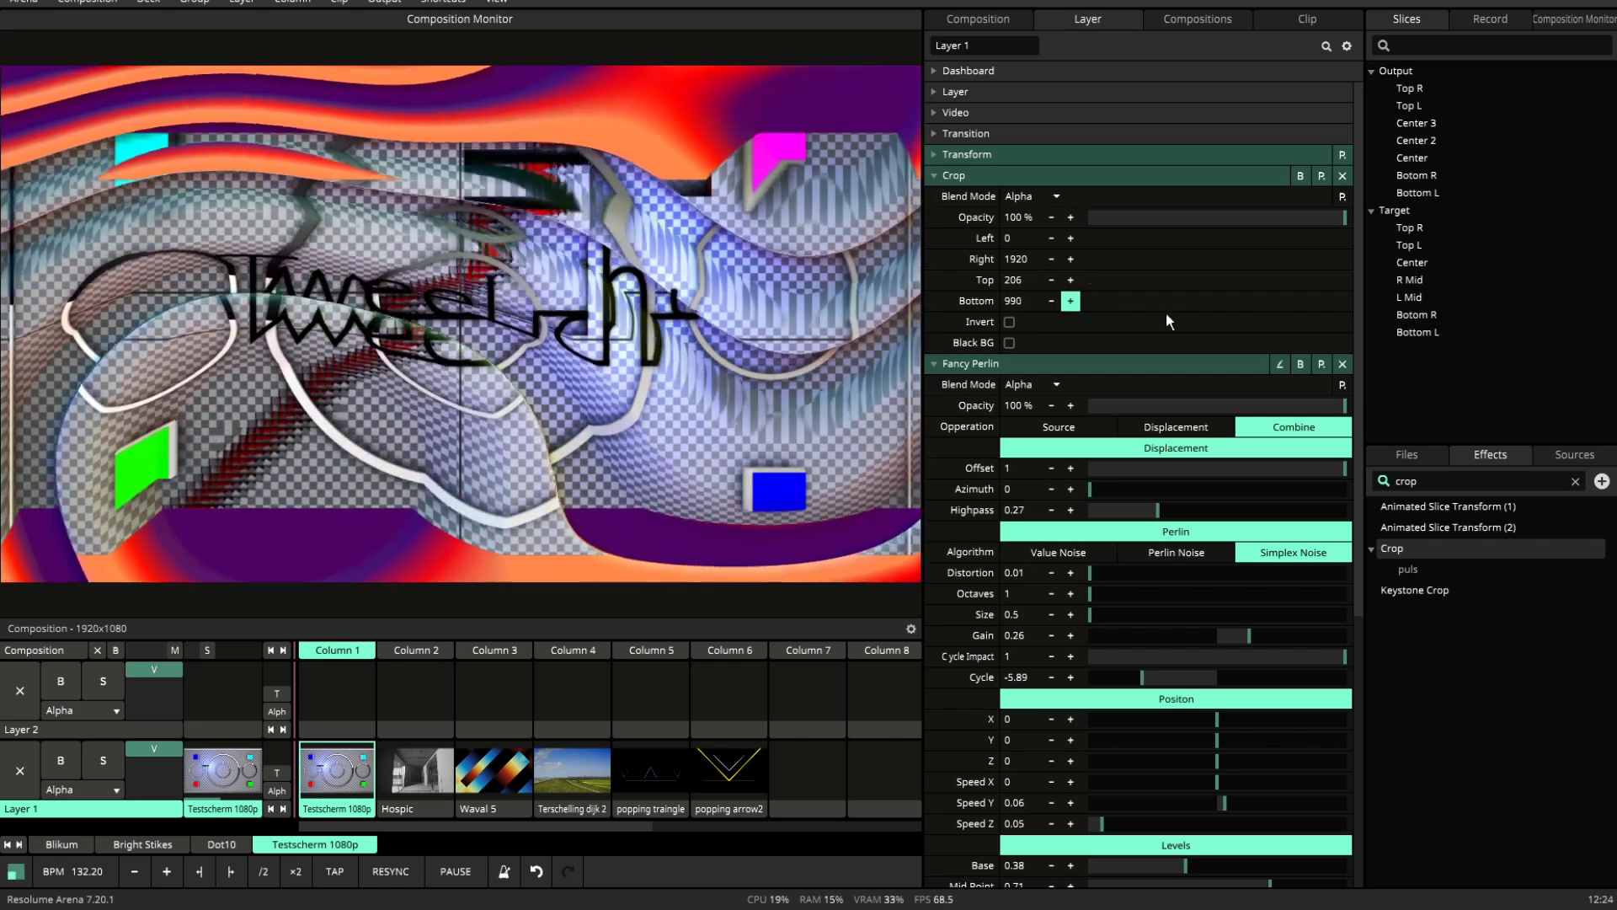
left_click(933, 178)
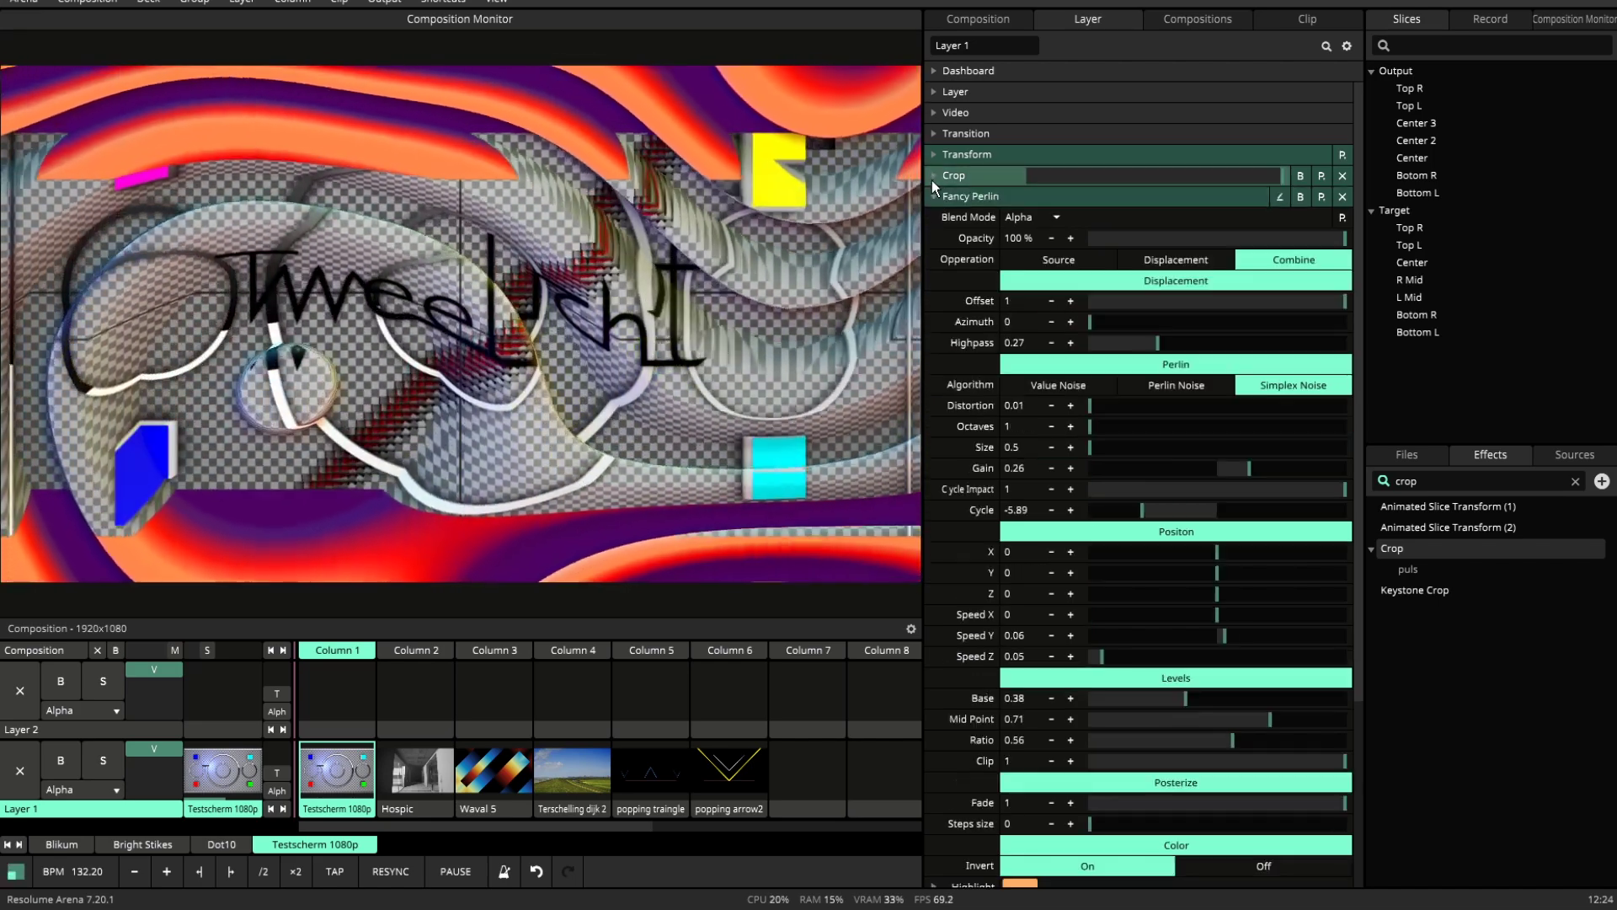
left_click(1176, 261)
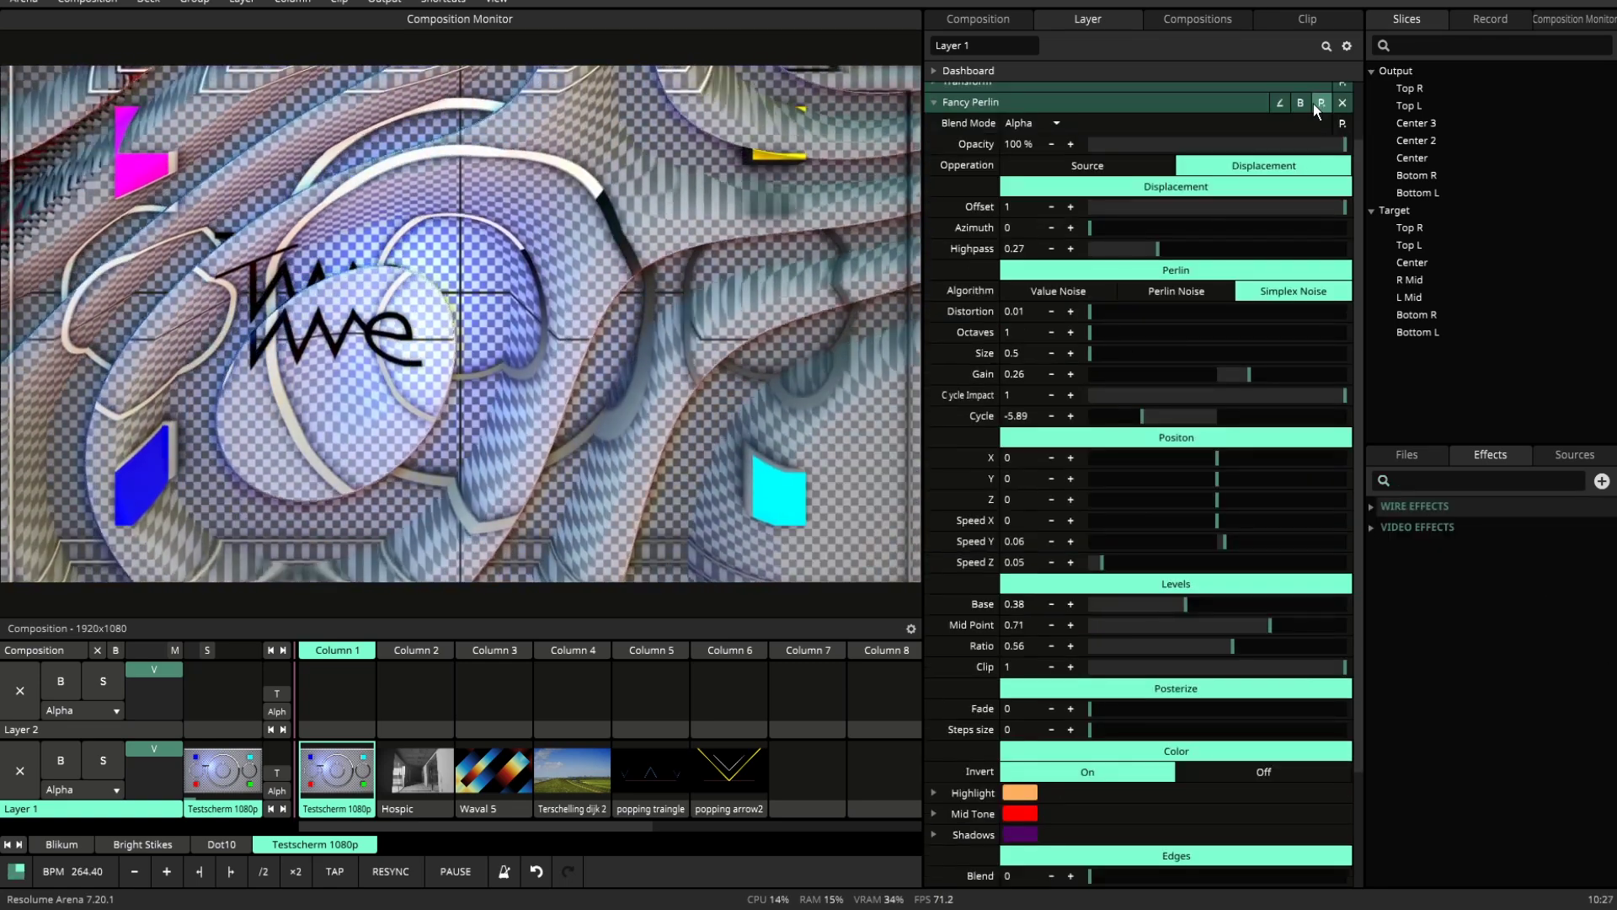
Step: Try the Electicfields, Fields, Landscape and Lava presets on Fancy Perlin
left_click(1319, 103)
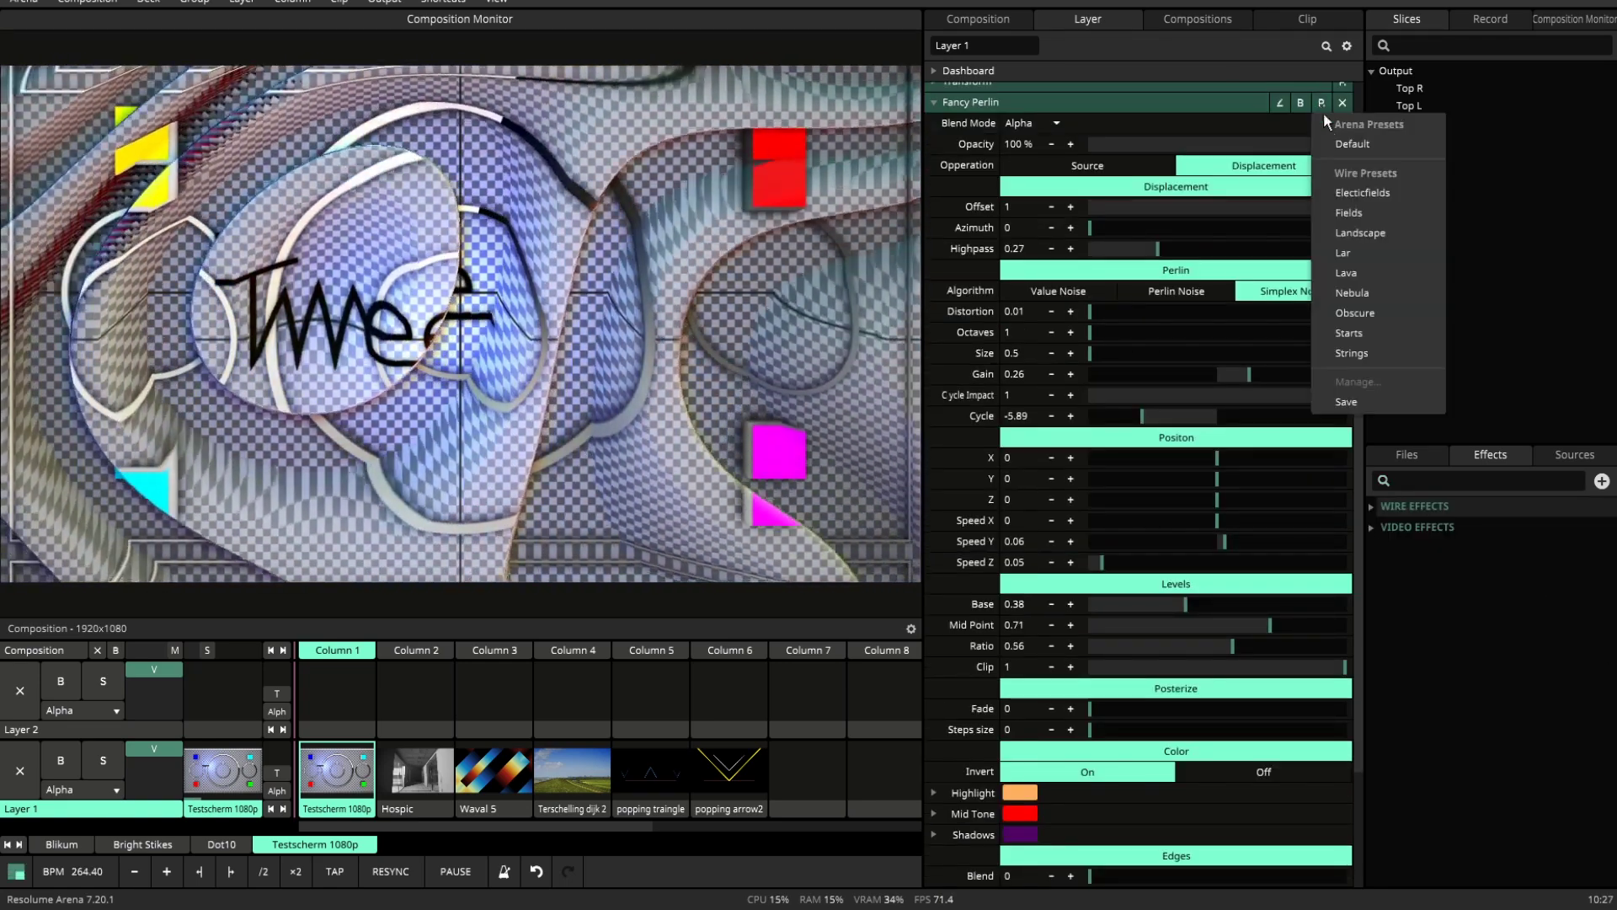
left_click(1367, 192)
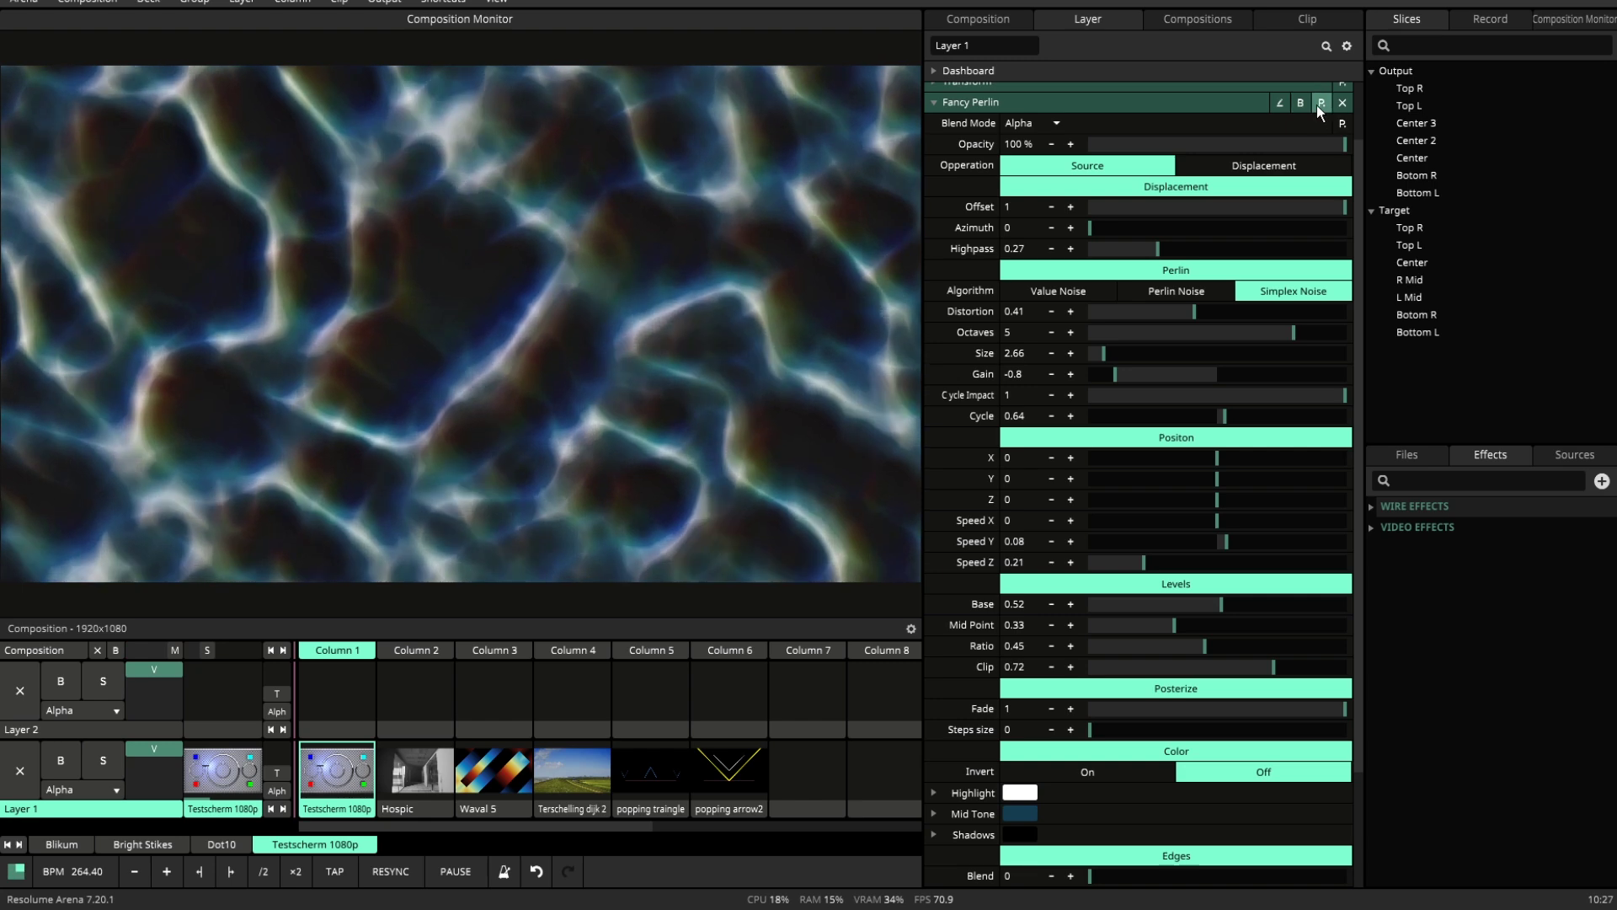
left_click(1320, 105)
left_click(1358, 214)
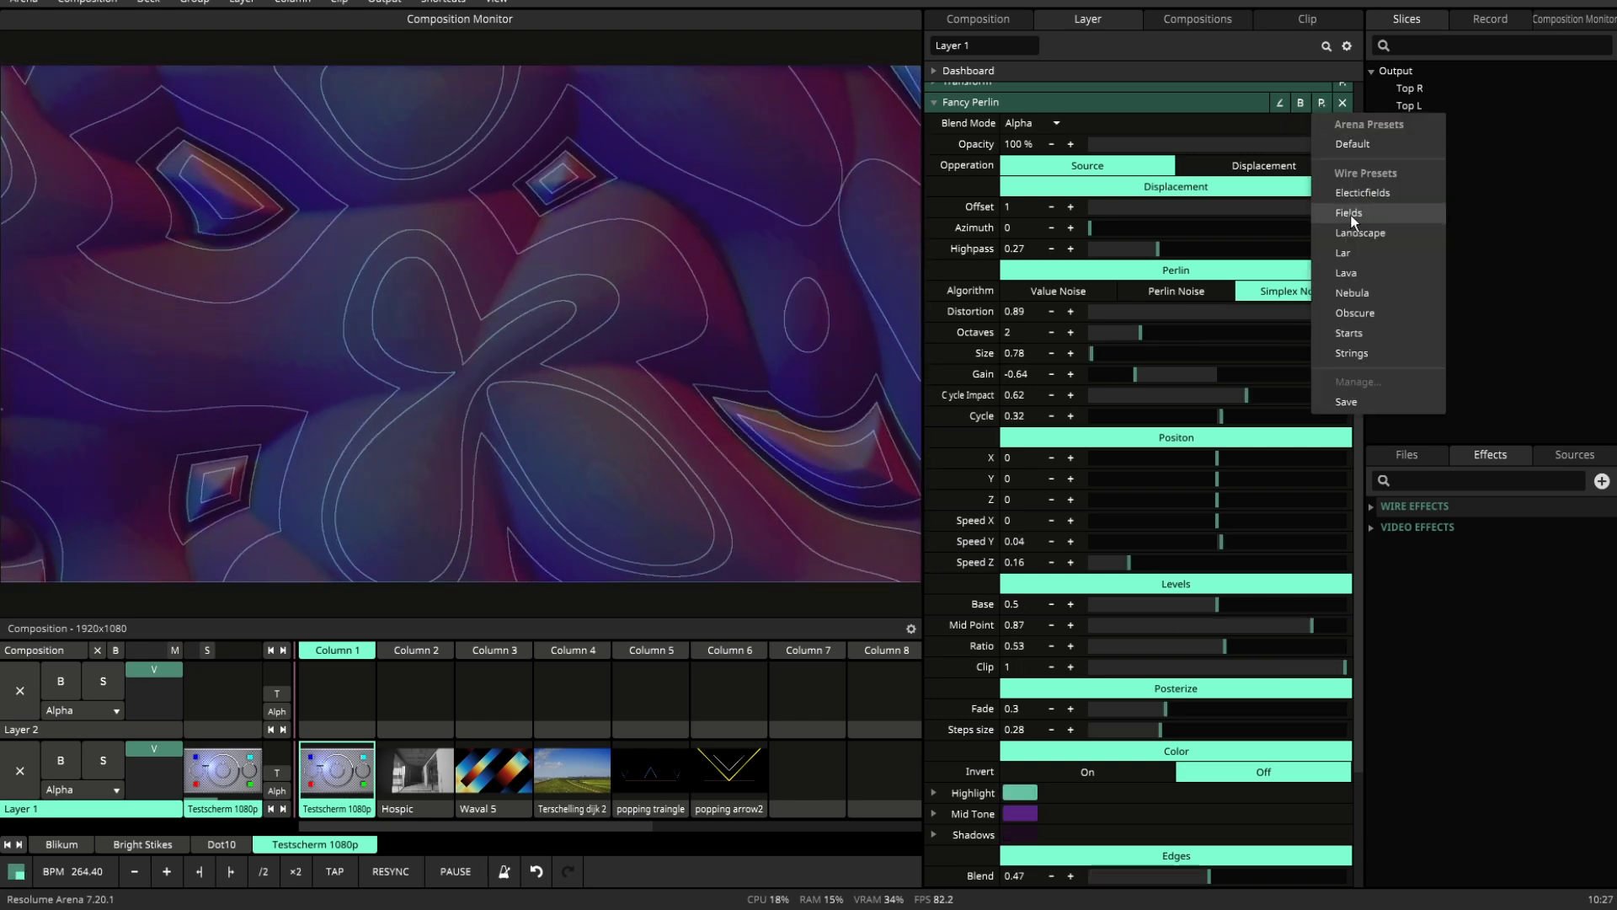
left_click(1358, 233)
left_click(1320, 105)
left_click(1343, 253)
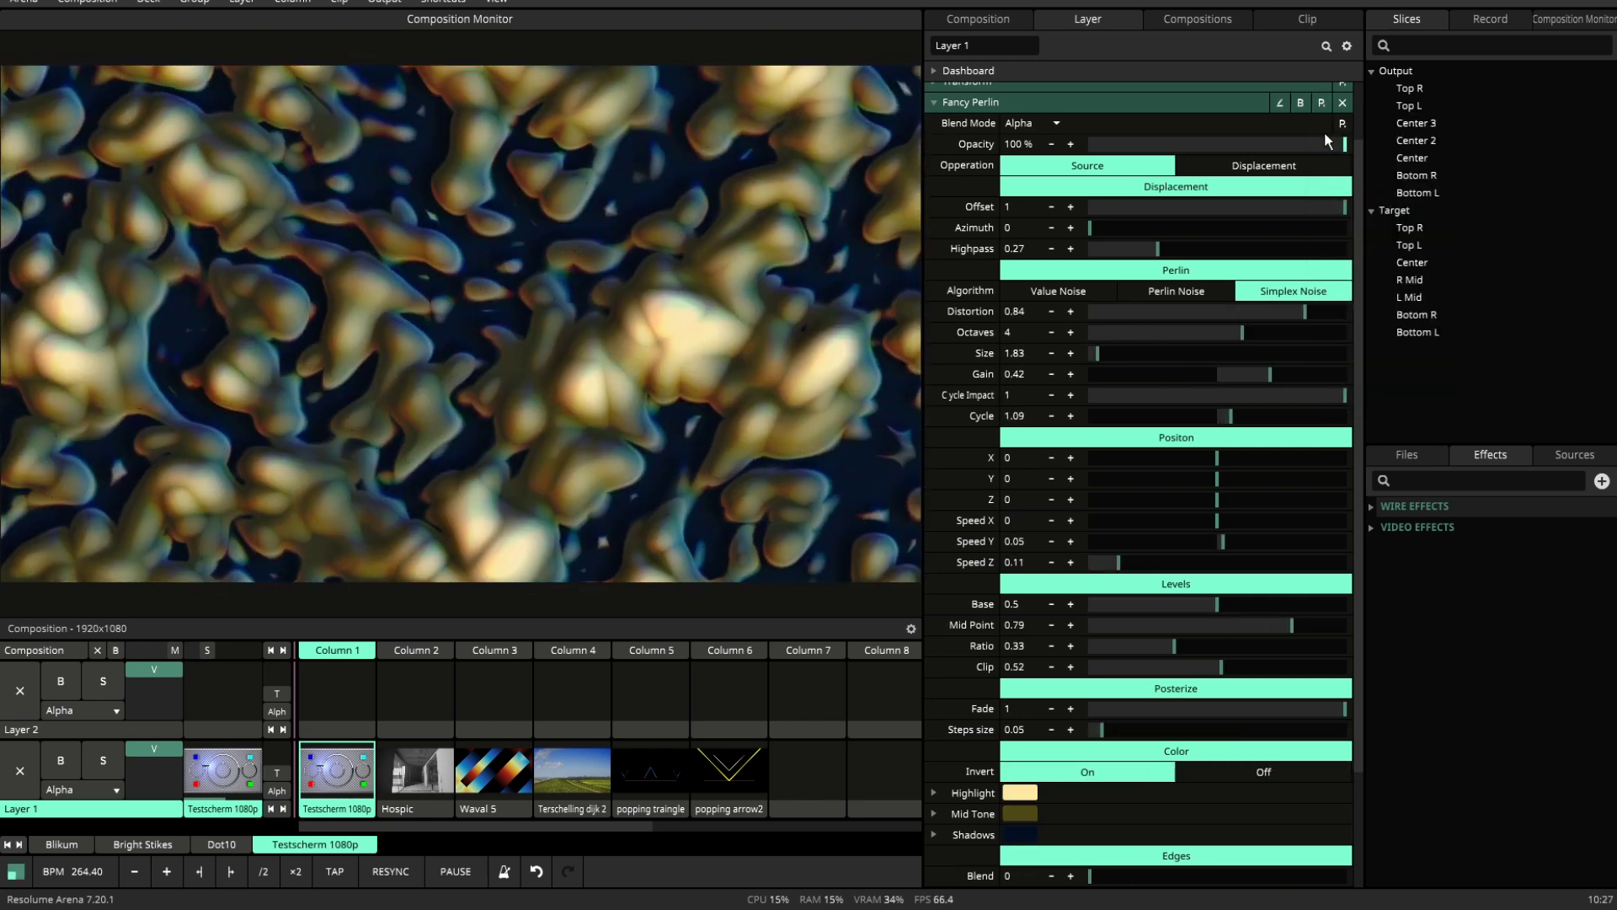
left_click(1322, 104)
left_click(1346, 272)
Step: Apply Electicfields, Obscure and Starts, ending on the white contour-line preset
left_click(1321, 104)
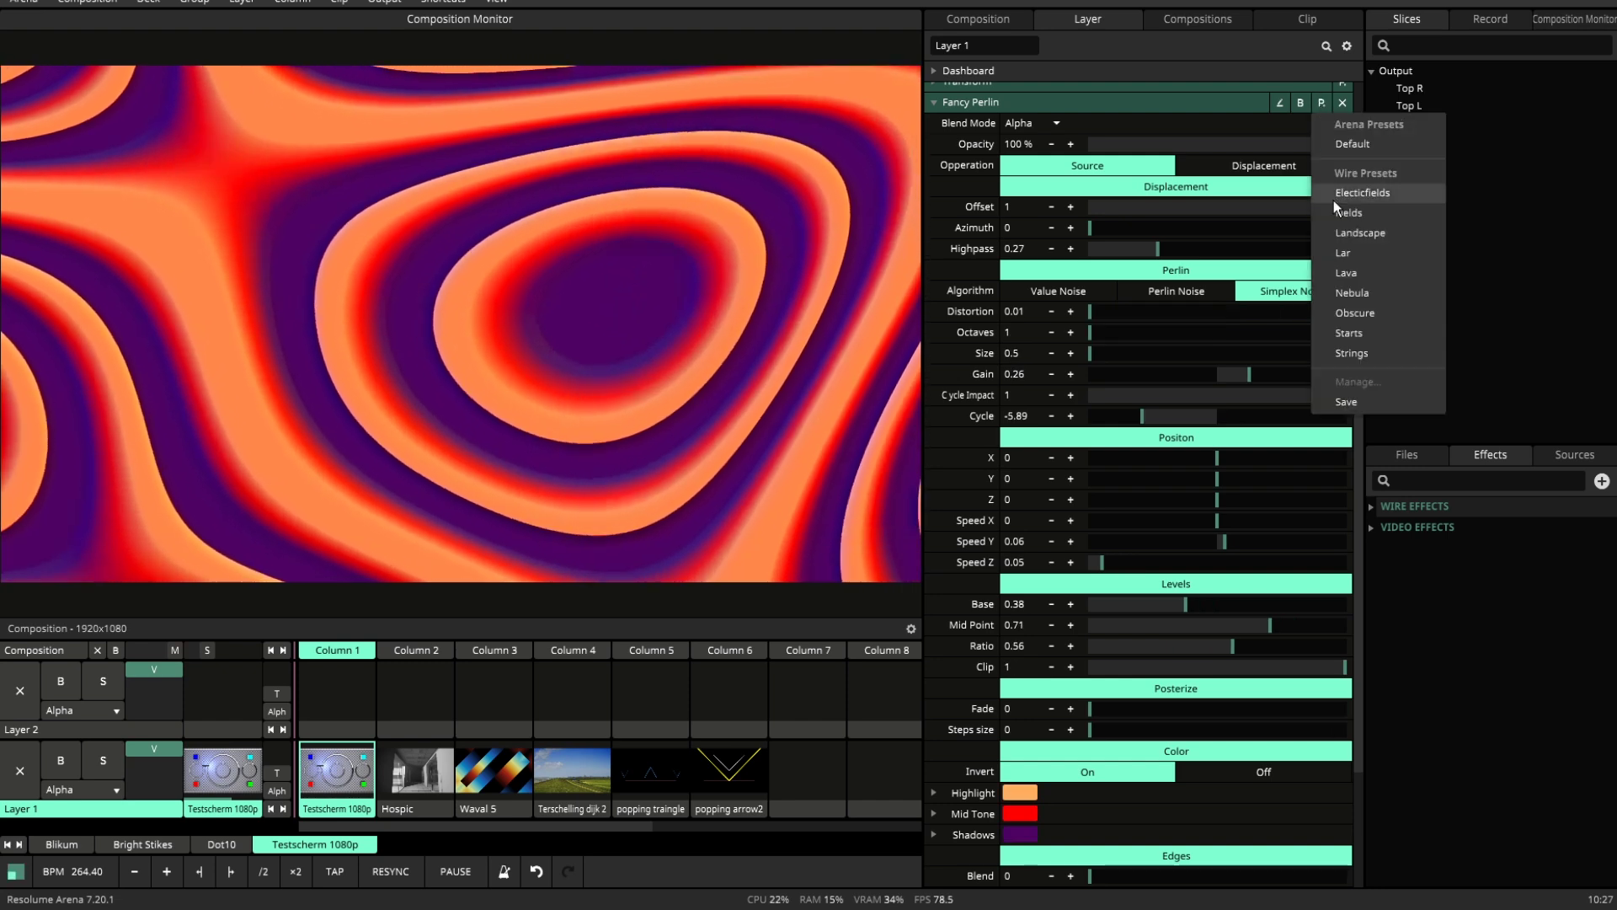
left_click(1358, 193)
left_click(1322, 104)
left_click(1356, 313)
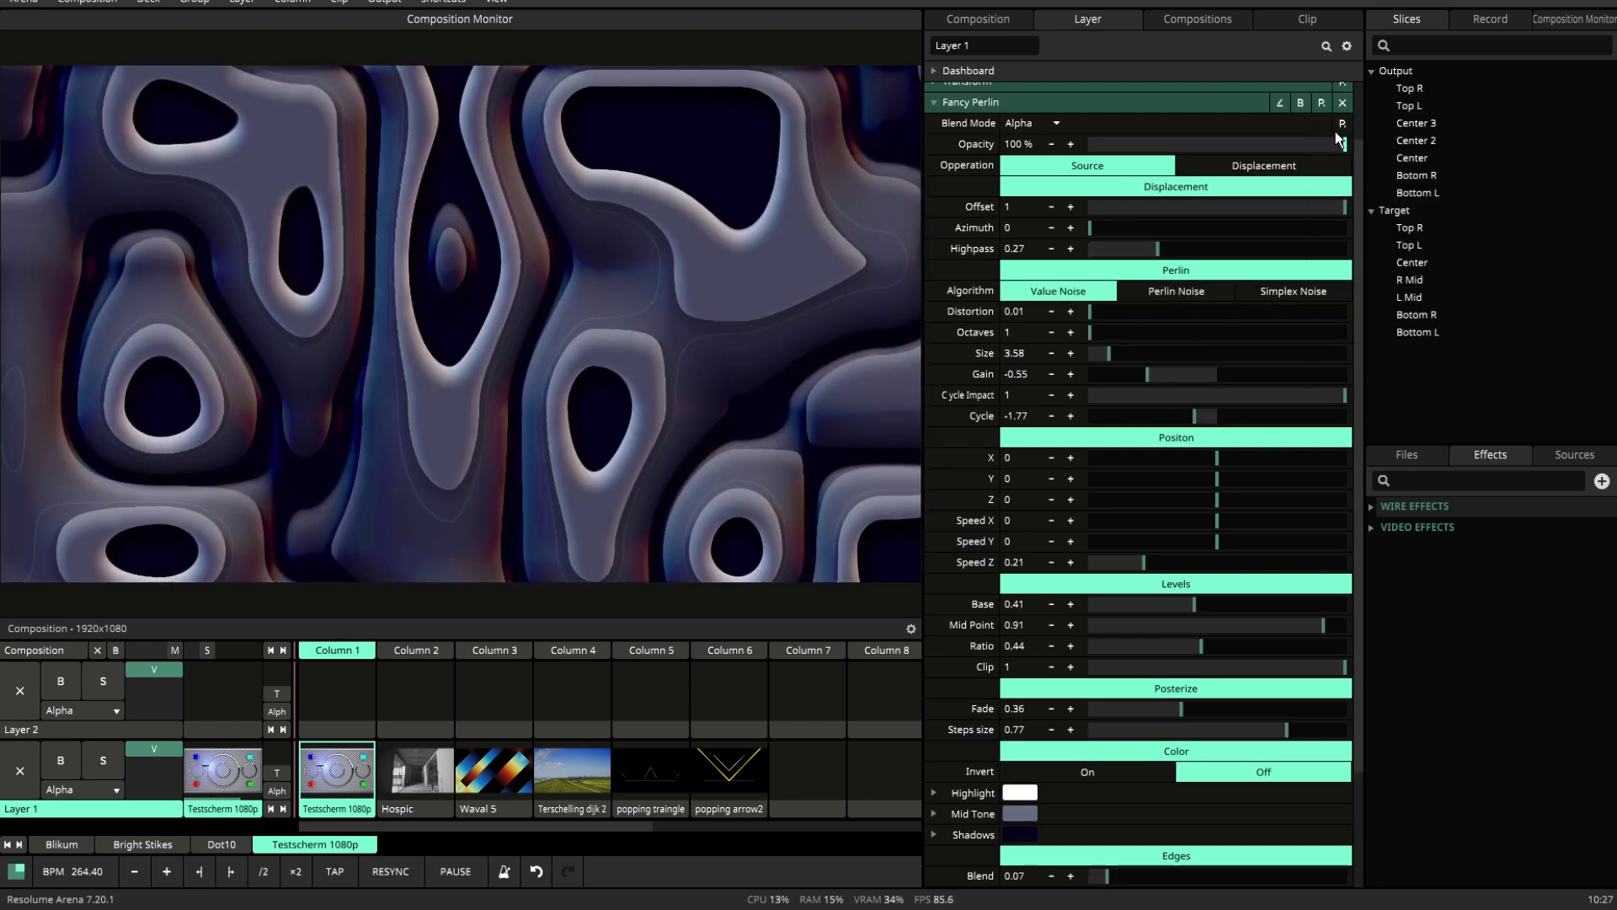
left_click(1361, 331)
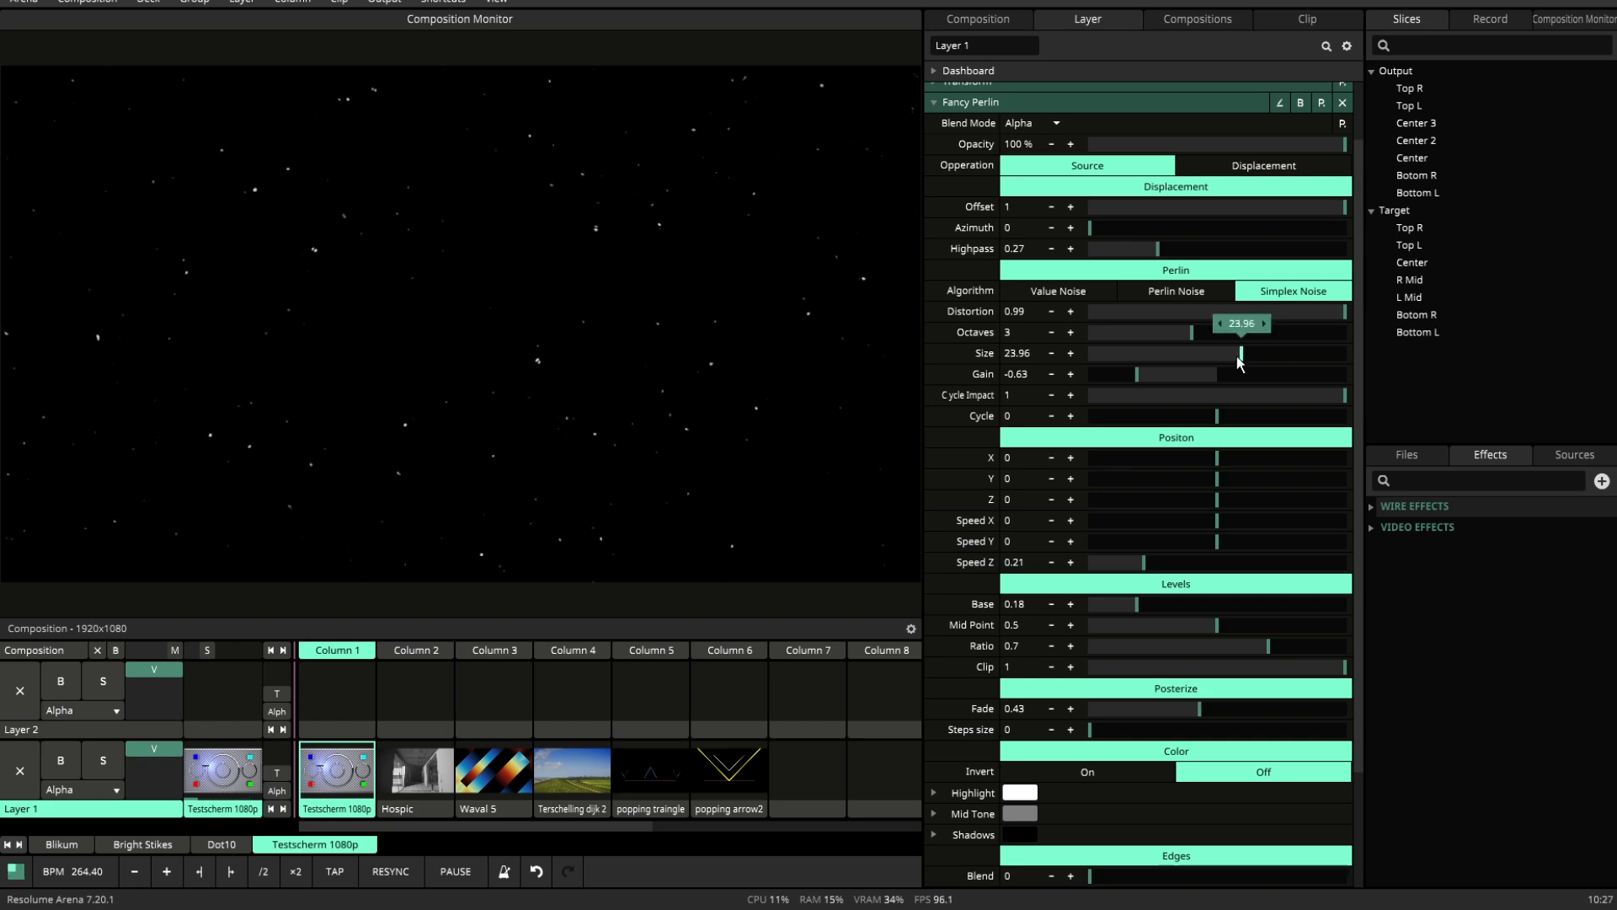
left_click(1322, 105)
left_click(1343, 351)
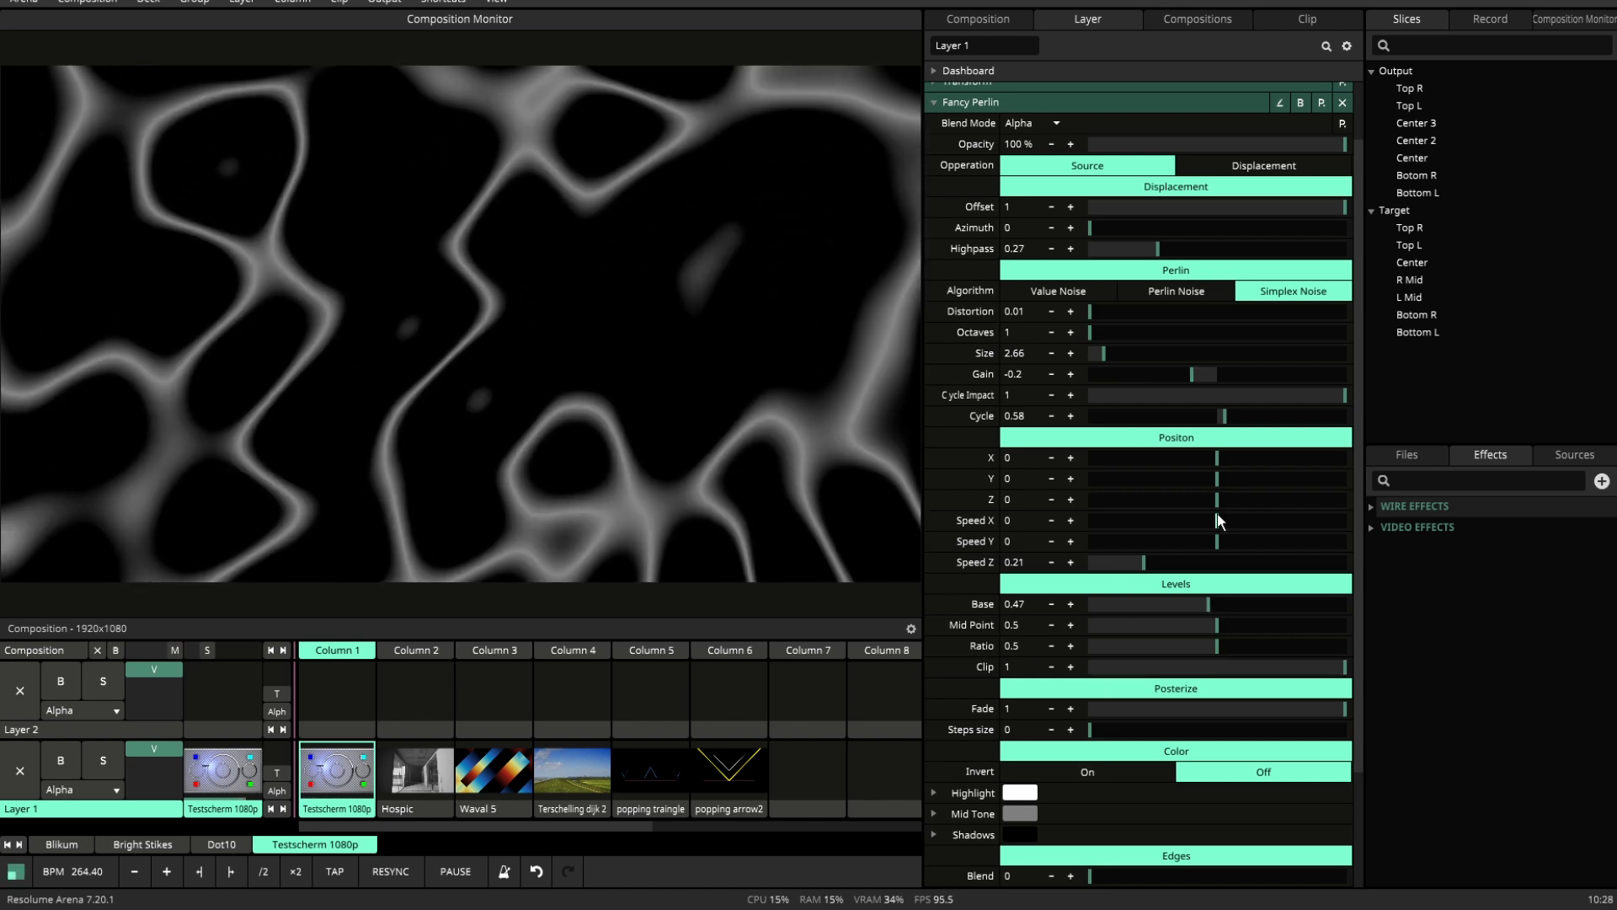
Step: Zero Gain and Cycle, then compare the Value Noise and Perlin Noise algorithms
key("ctrl+z")
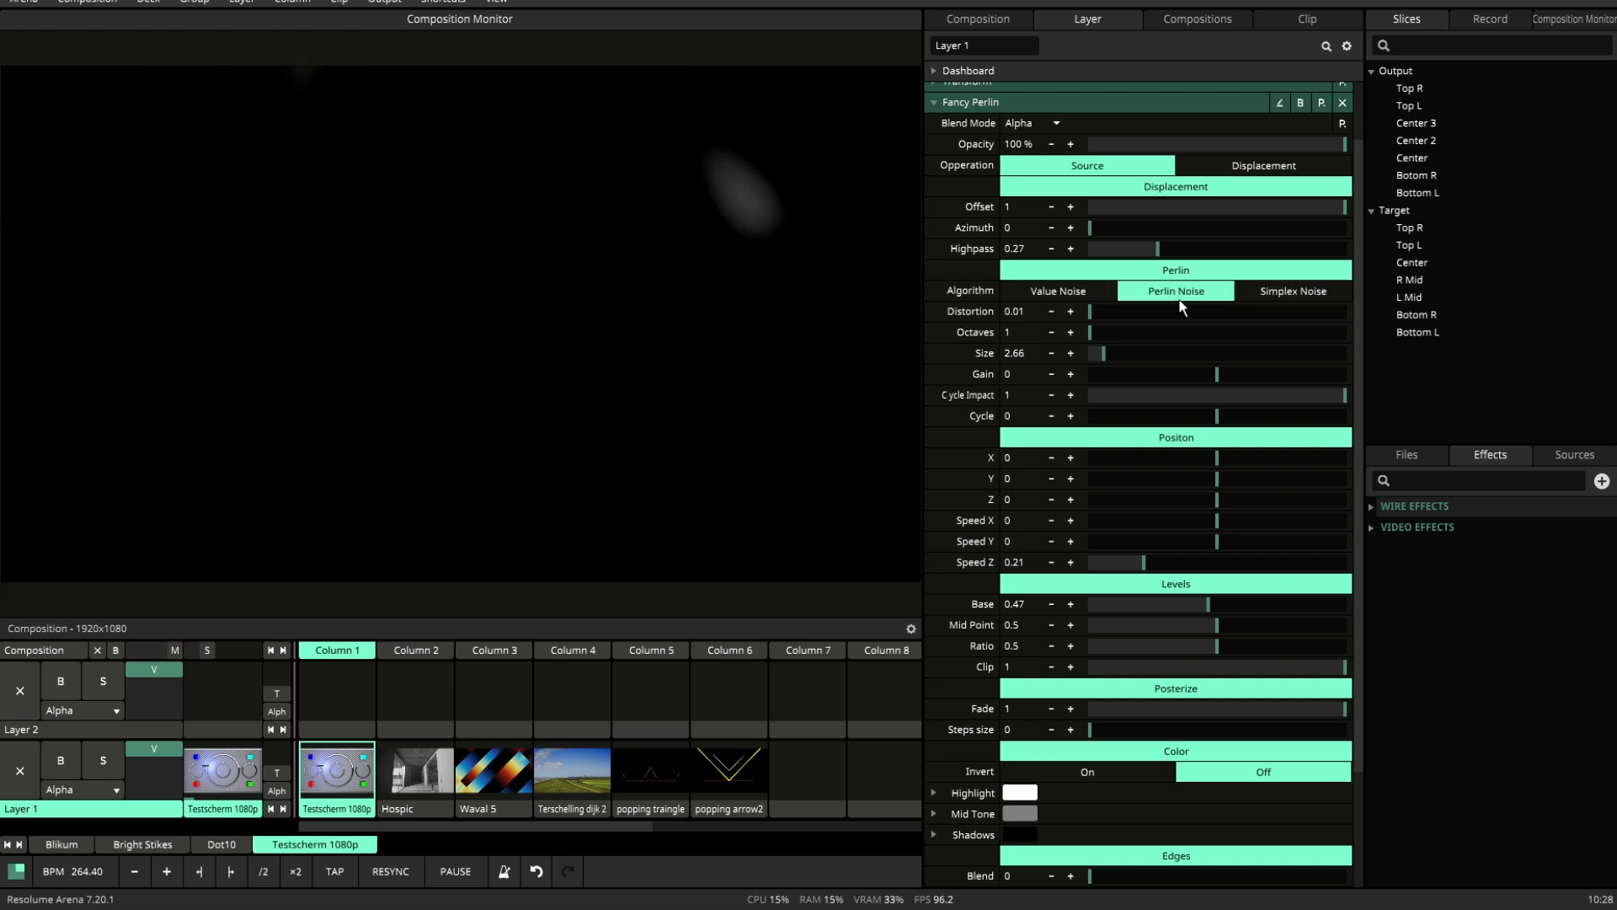
left_click(1054, 295)
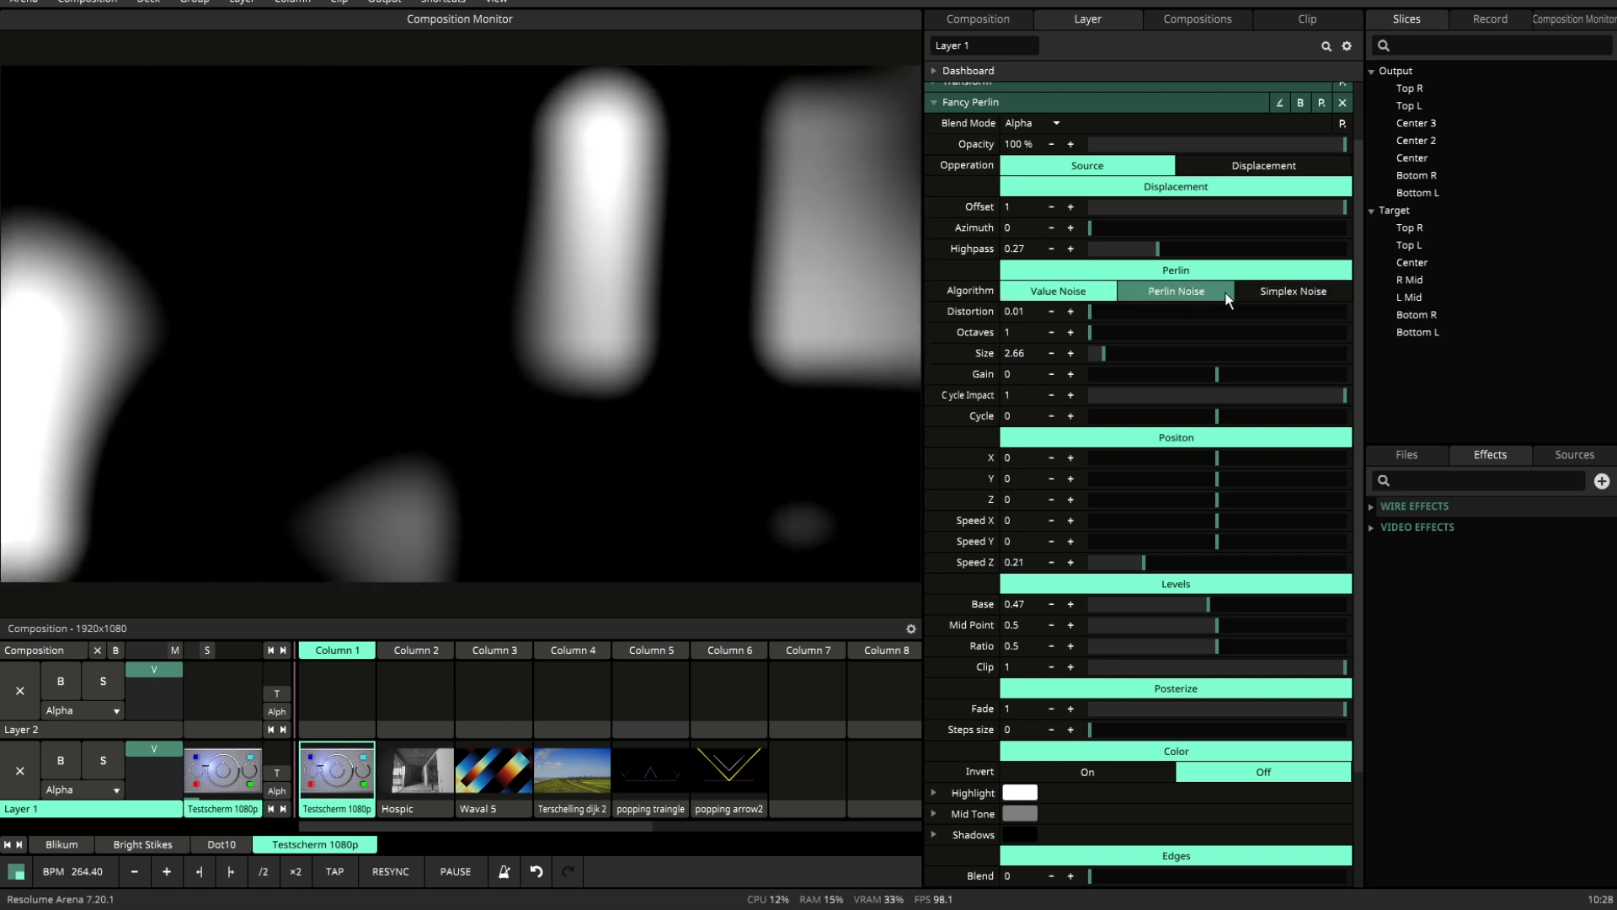
left_click(1166, 297)
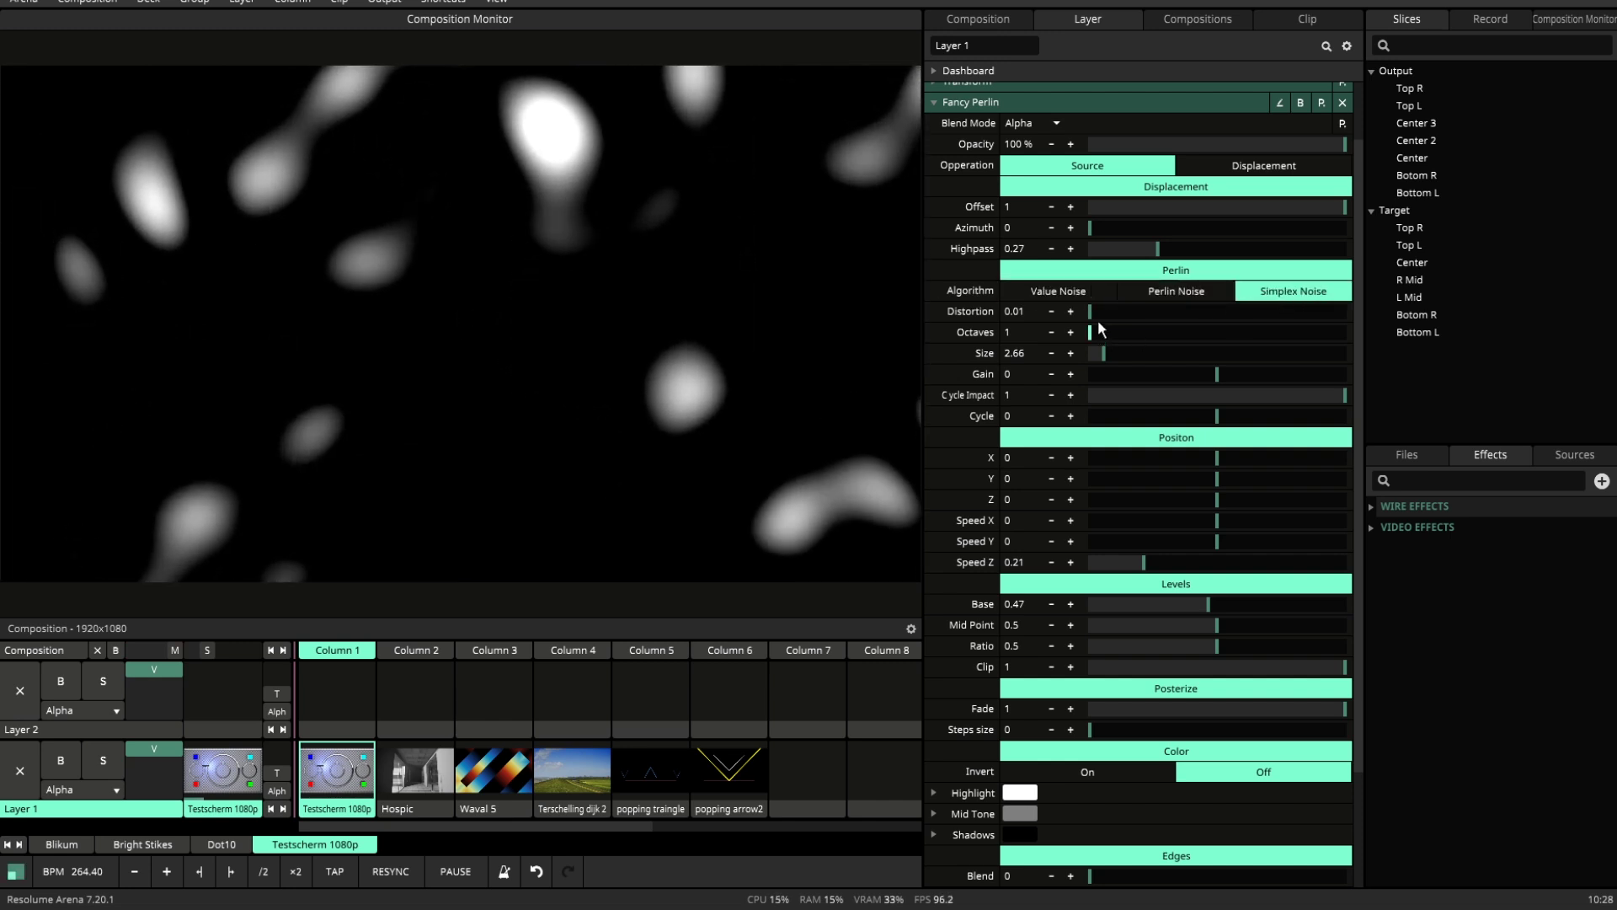
Step: Set Distortion 0.84, Octaves 4, Size 0.5, Gain -0.39 and Cycle to about -3
left_click_drag(1099, 321, 1282, 323)
left_click_drag(1089, 335, 1305, 311)
mouse_move(1103, 353)
left_mouse_down()
mouse_move(1163, 353)
mouse_move(1103, 361)
left_mouse_up()
left_click_drag(1218, 374, 1255, 374)
left_click_drag(1218, 417, 1169, 375)
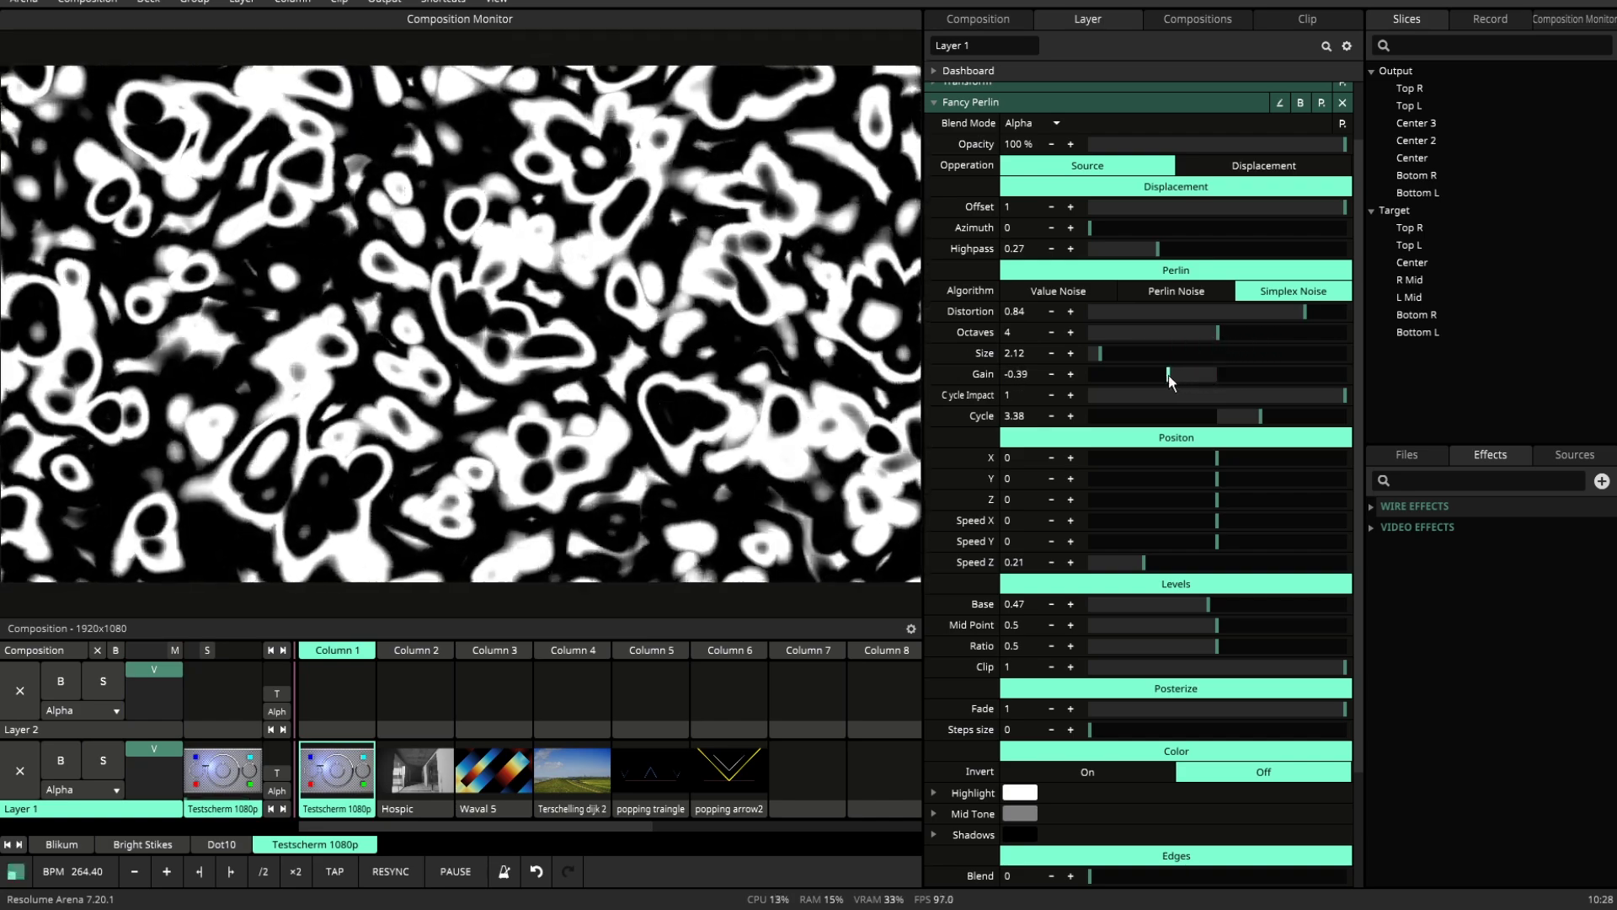
left_click_drag(1261, 417, 1173, 394)
left_click_drag(1102, 357, 1088, 357)
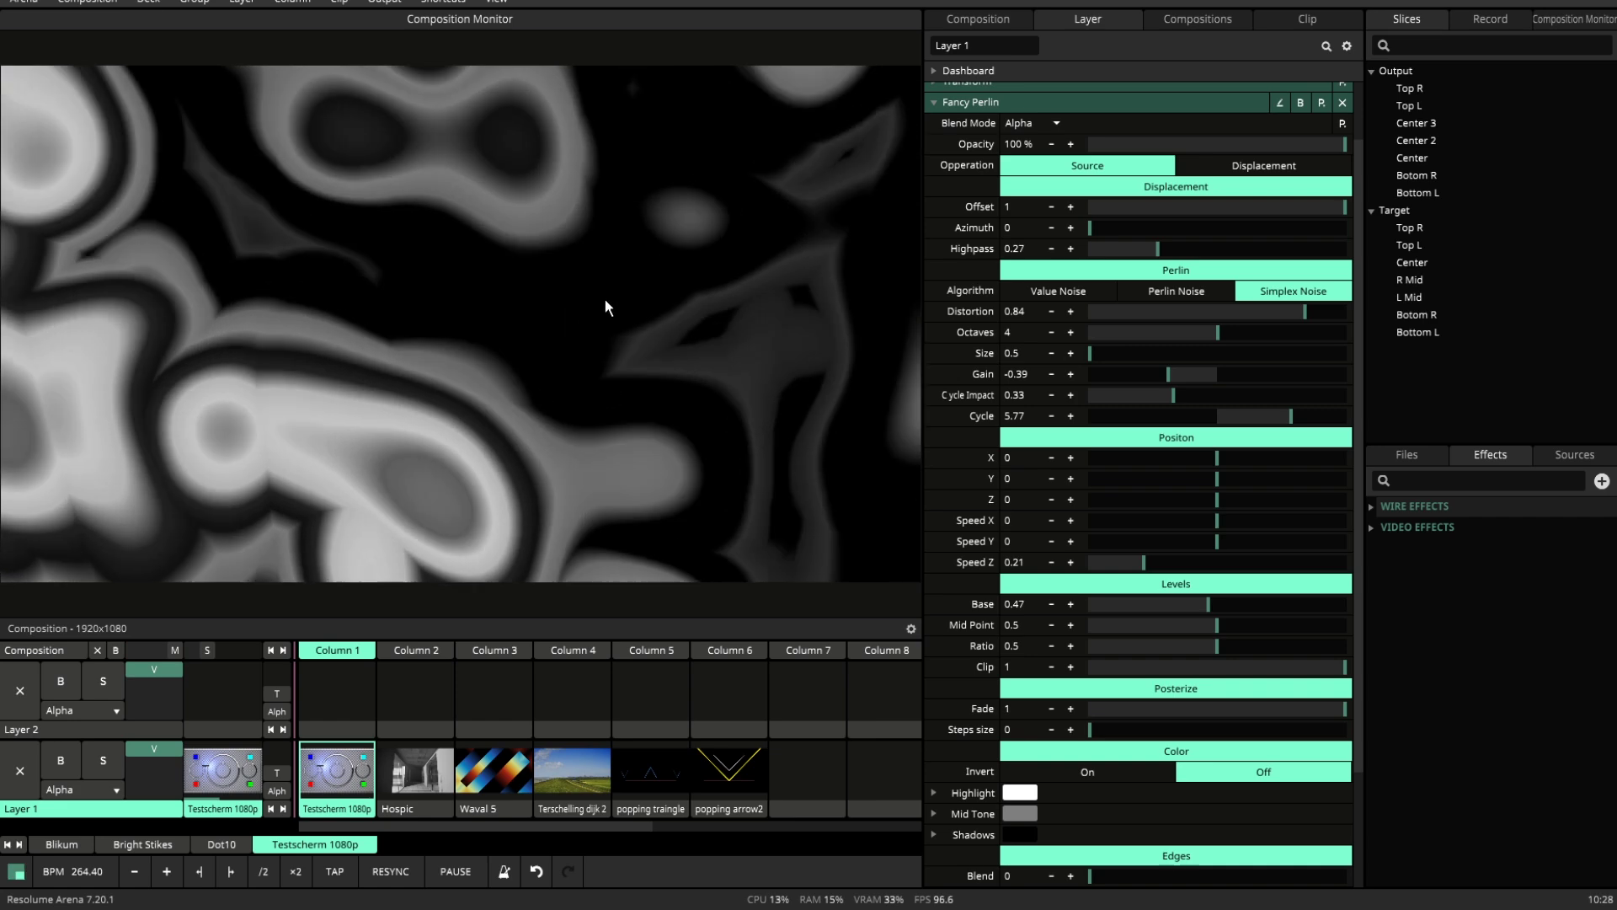
left_click_drag(1287, 418, 1183, 421)
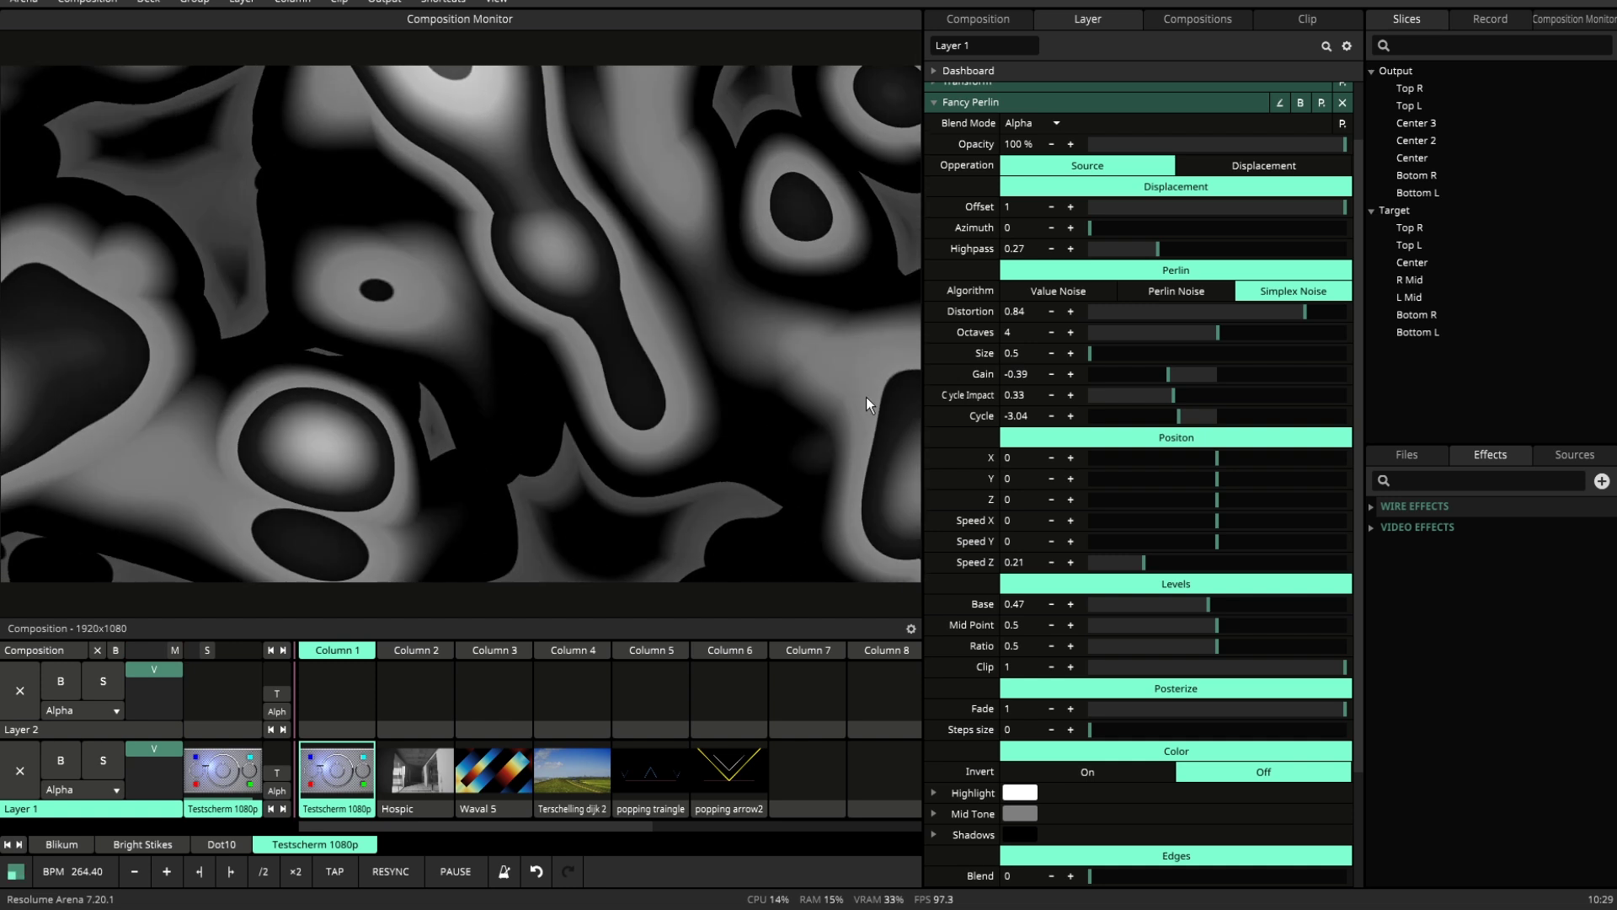
Step: Test the Speed and Position sliders, reset Position X, Y, Z to 0, and set Speed Z 0.06
scroll(1155, 620, "up", 3)
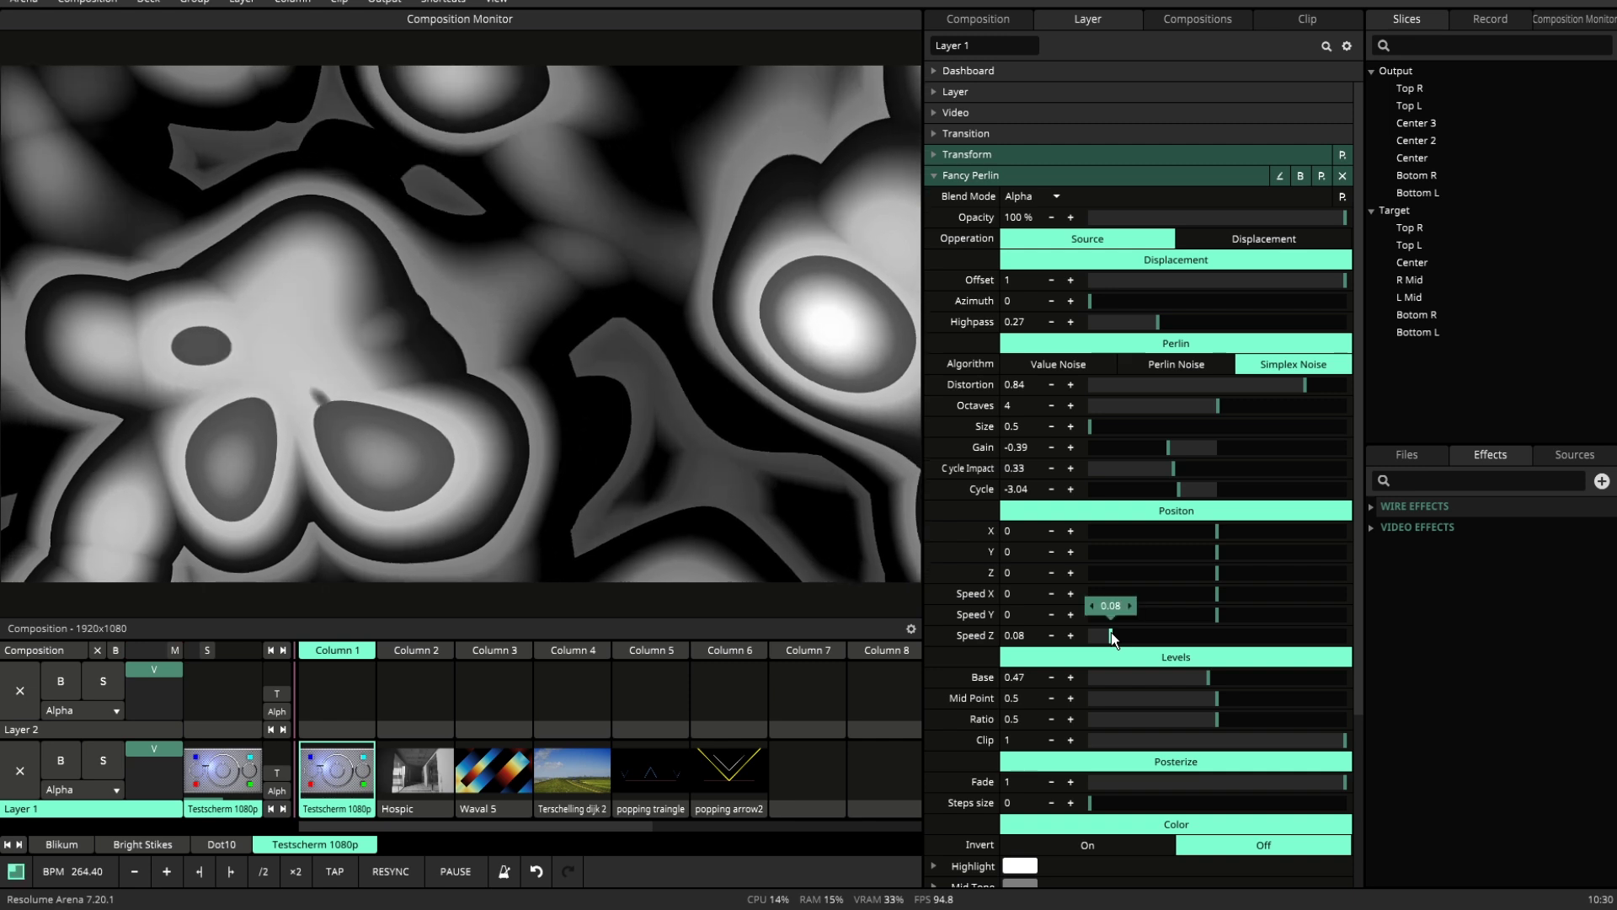
left_click_drag(1110, 631, 1084, 631)
left_click_drag(1216, 615, 1219, 600)
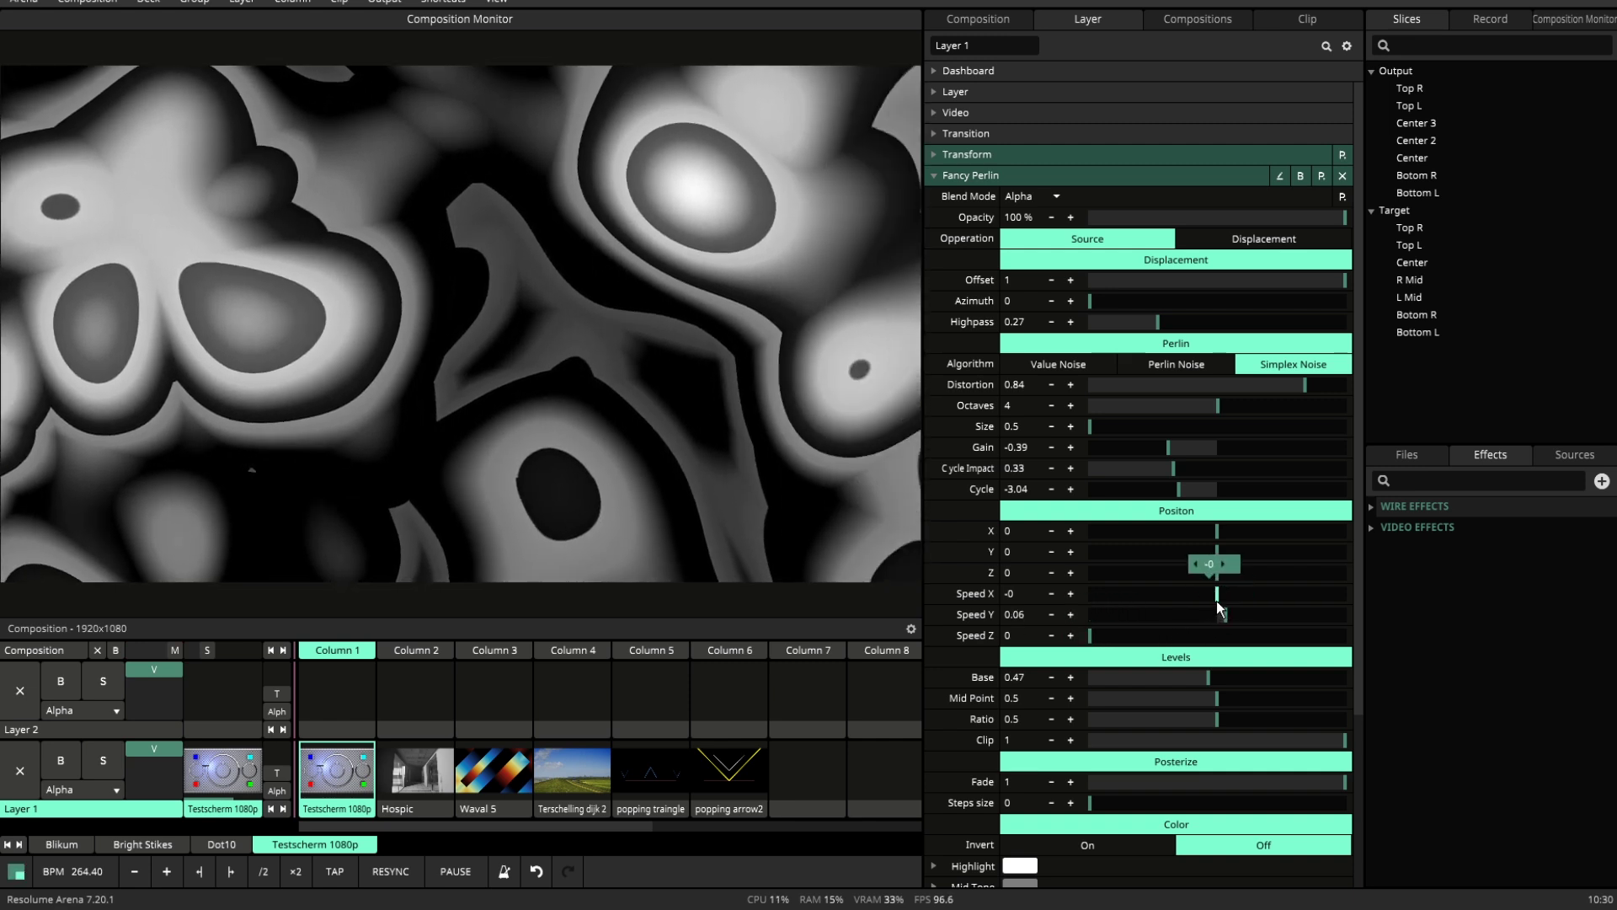
double_click(1222, 595)
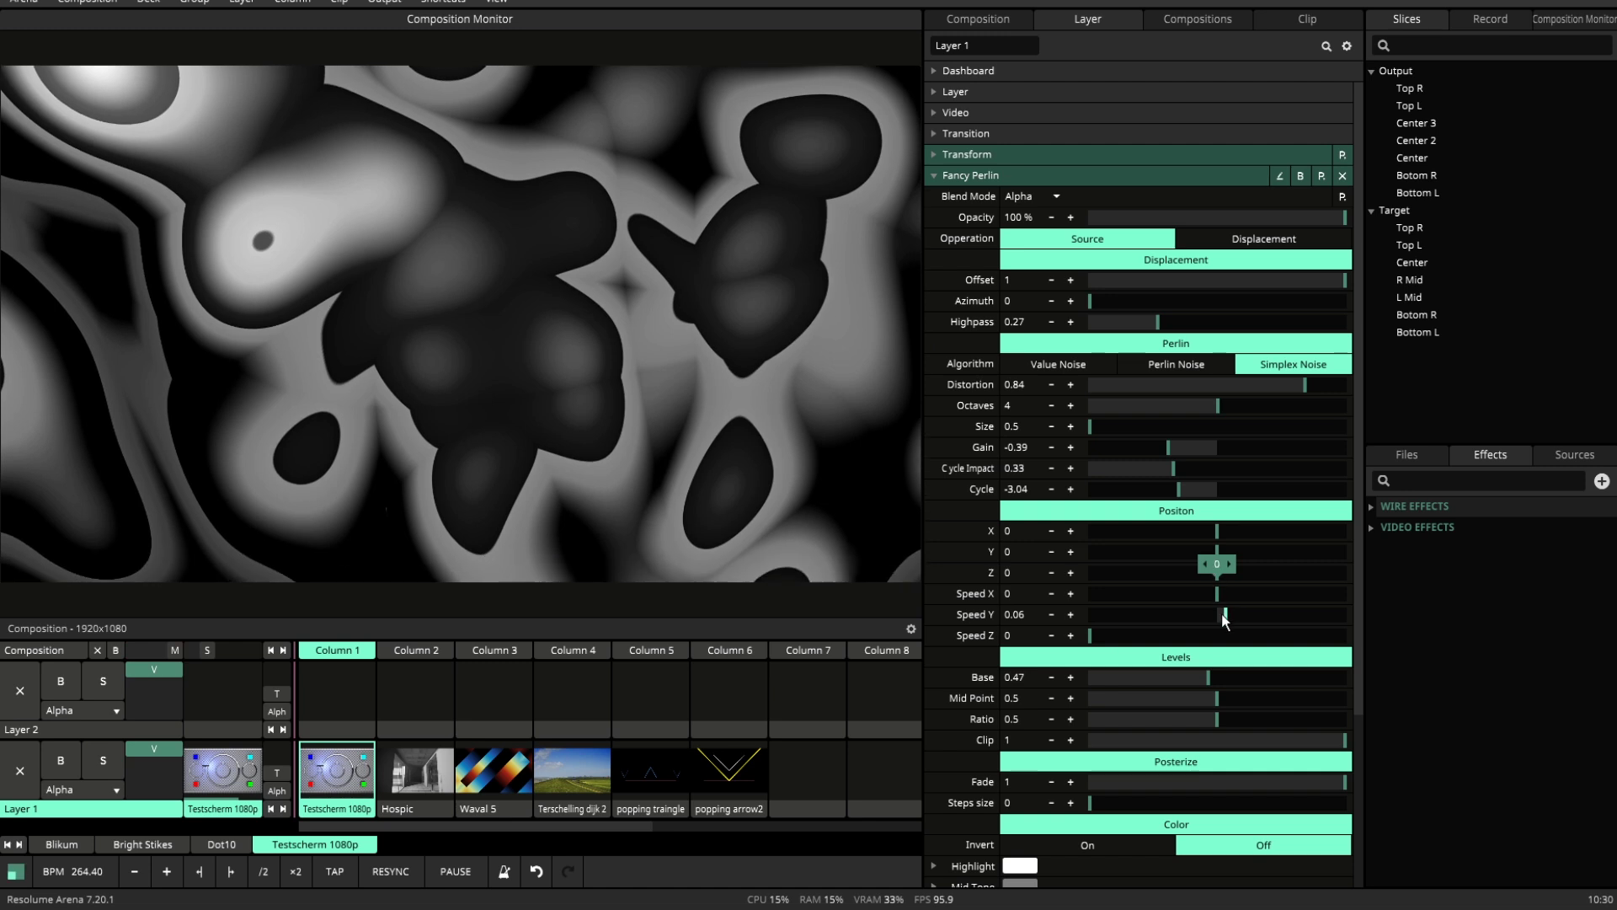
double_click(1225, 614)
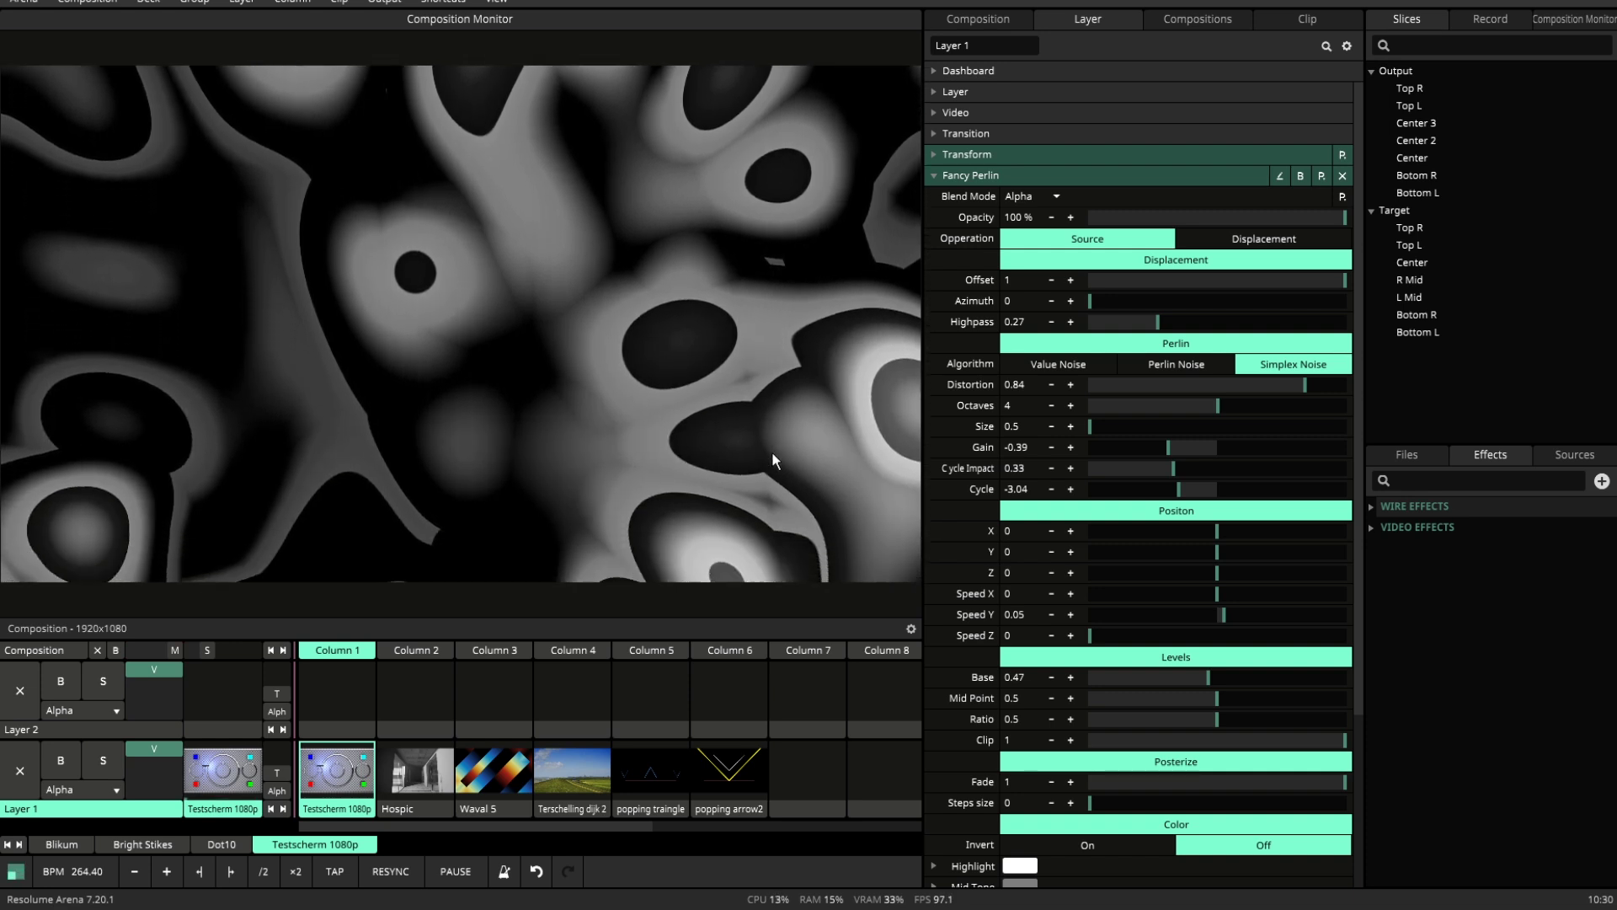
double_click(1124, 613)
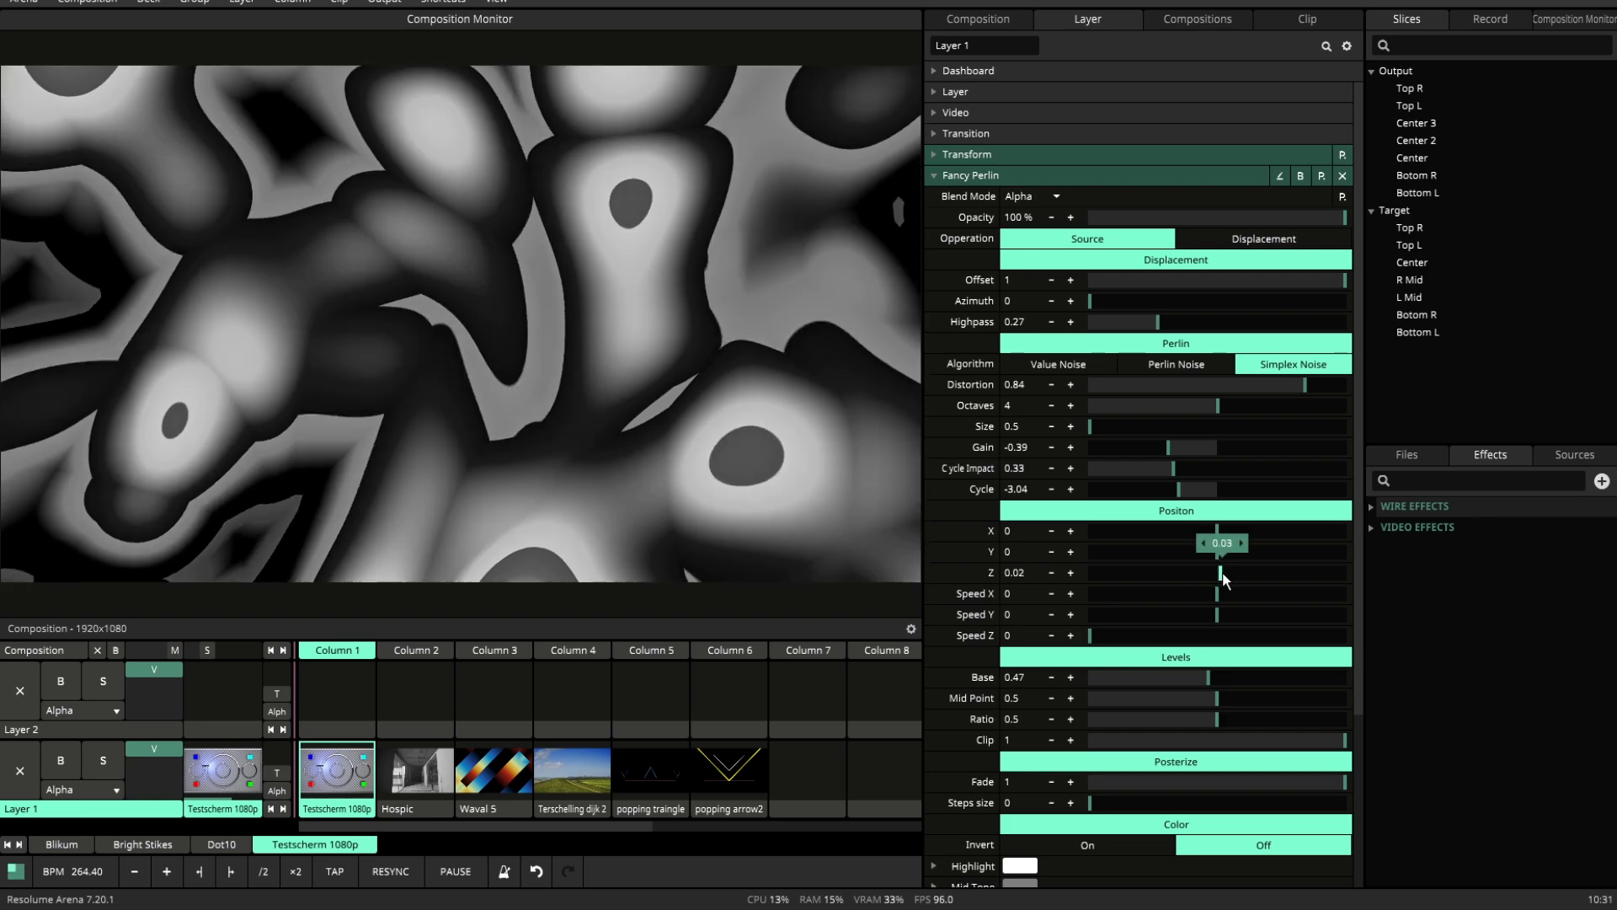
left_click_drag(1223, 578, 1235, 540)
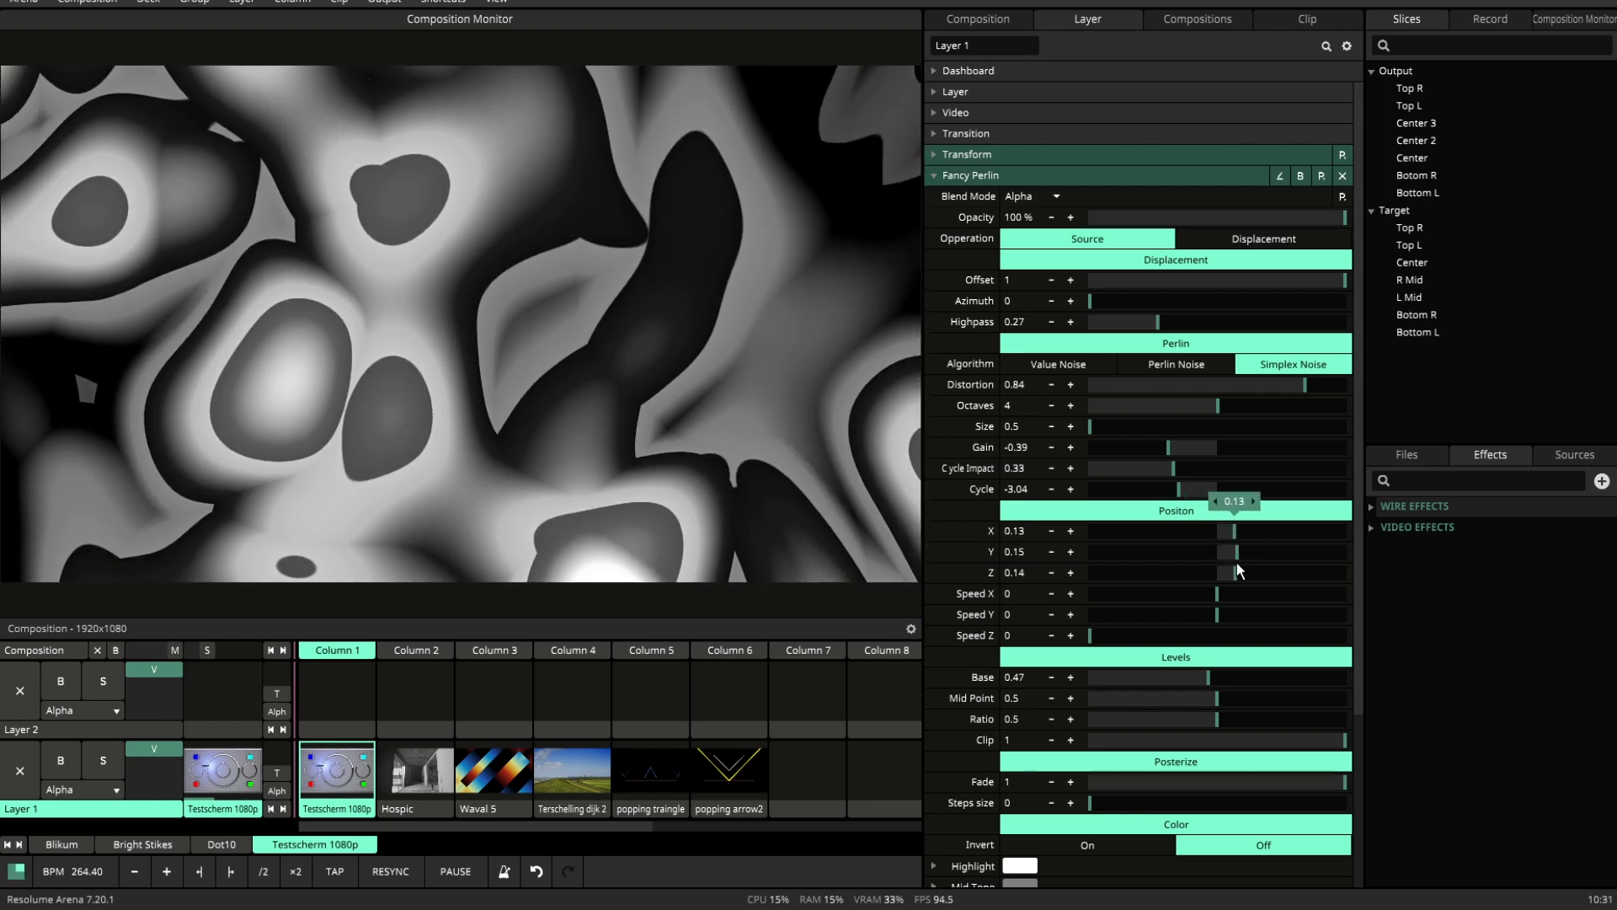
double_click(1222, 532)
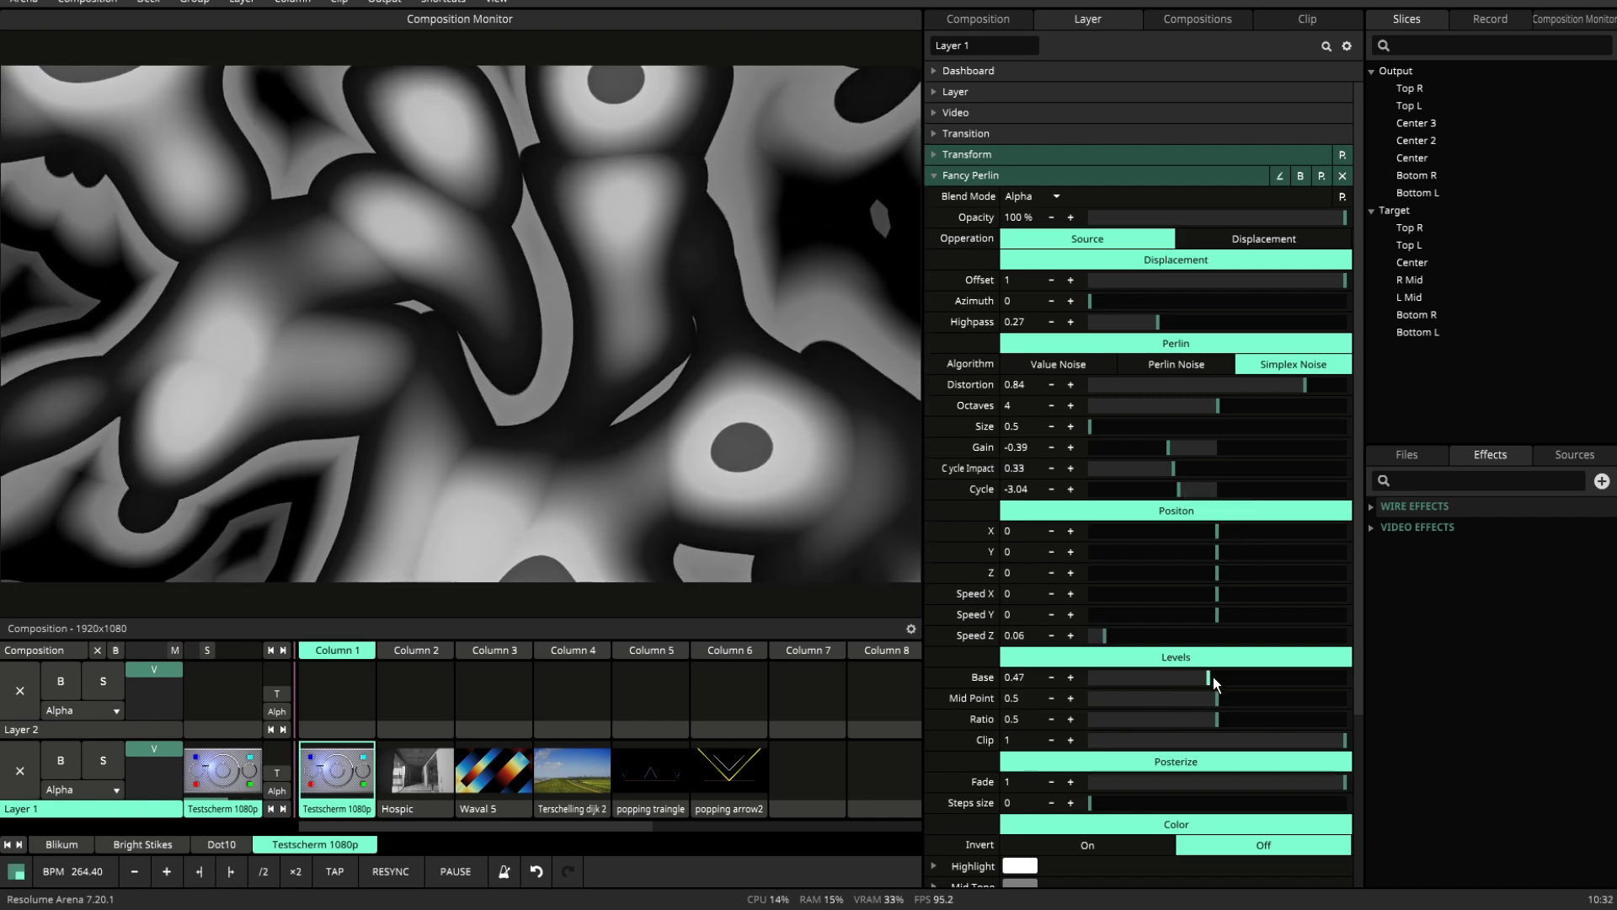
Step: Set Levels Base 0.48, Mid Point 0.56, Ratio 0.51, plus Cycle 2.22 and Cycle Impact 0.54
left_click_drag(1213, 675, 1278, 700)
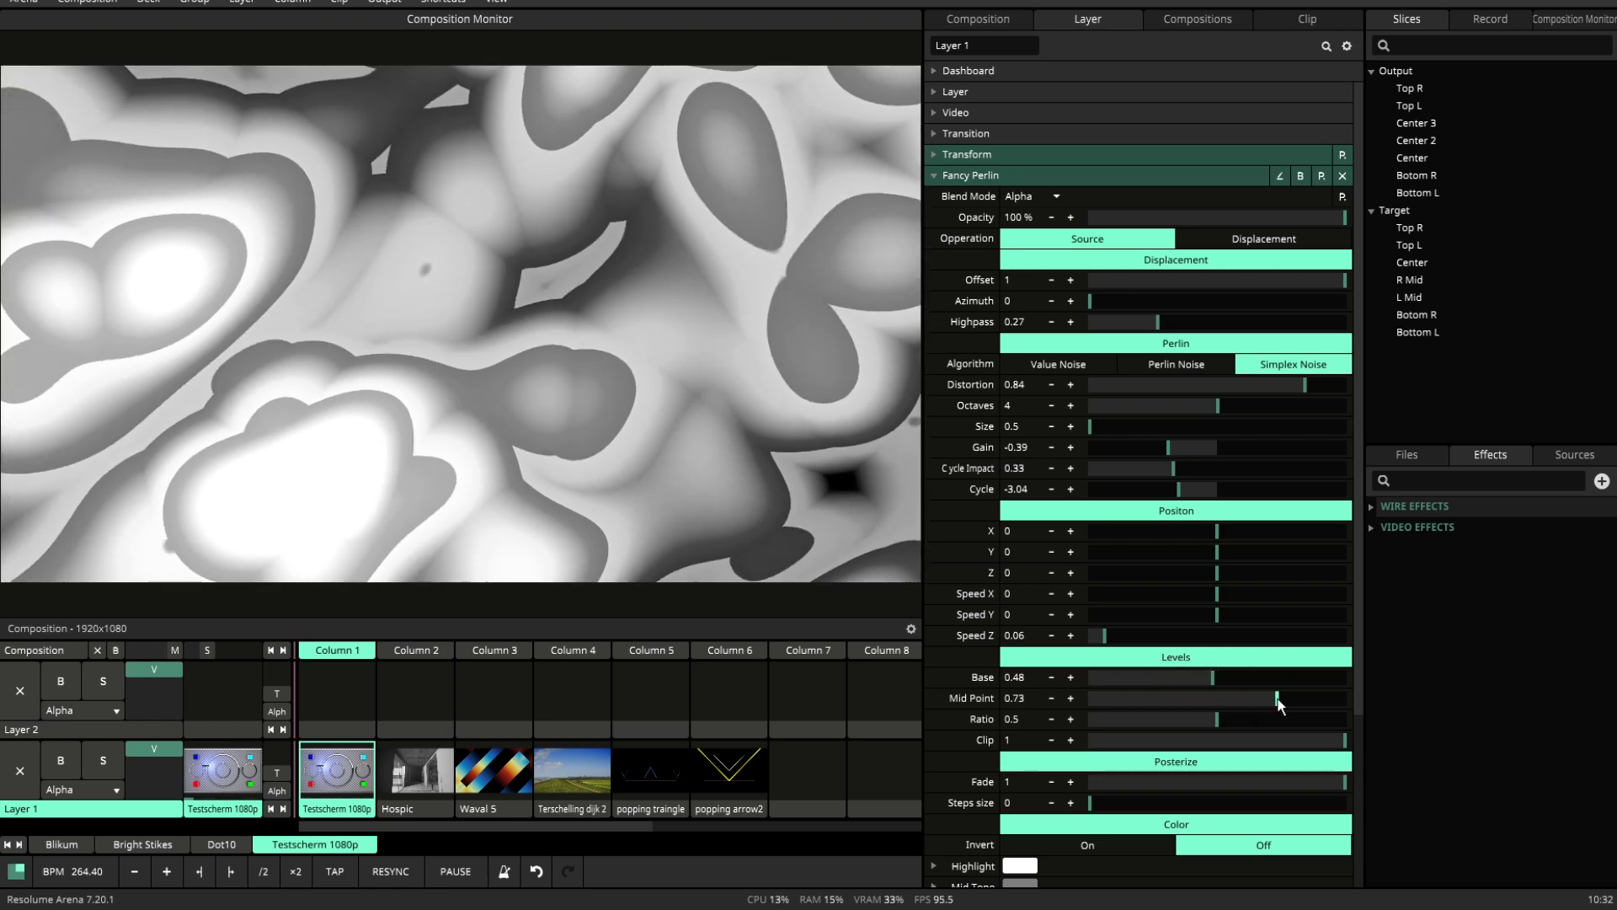
left_click_drag(1219, 721, 1235, 722)
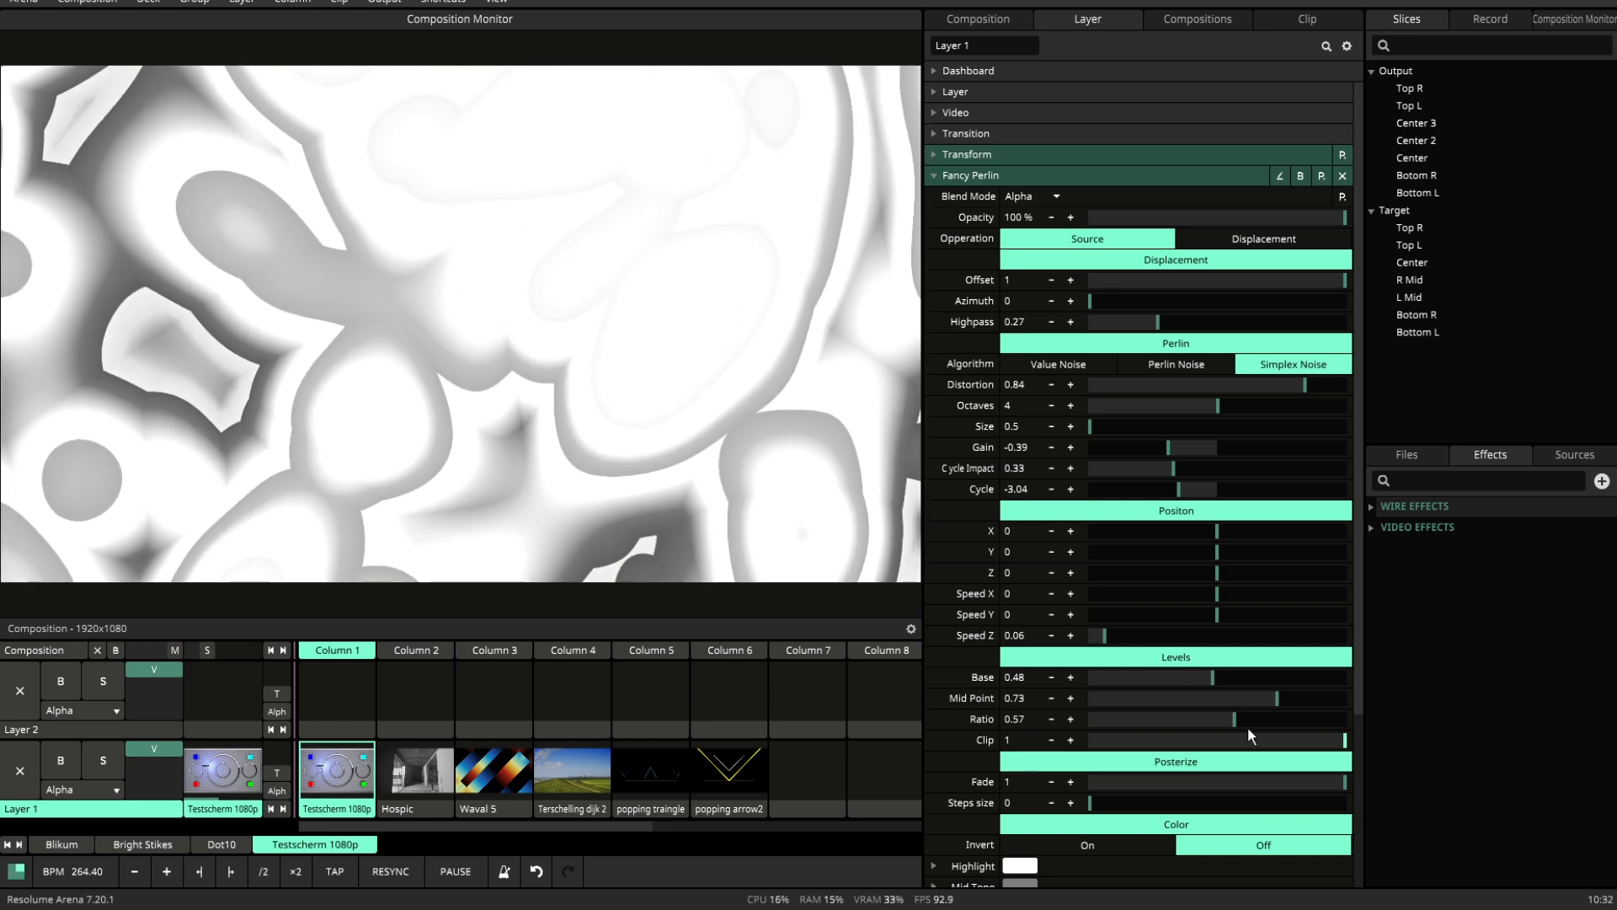
left_click_drag(1279, 700, 1355, 742)
left_click_drag(1178, 490, 1227, 478)
left_click(1245, 493)
left_click_drag(1262, 699, 1232, 702)
left_click_drag(1235, 719, 1221, 721)
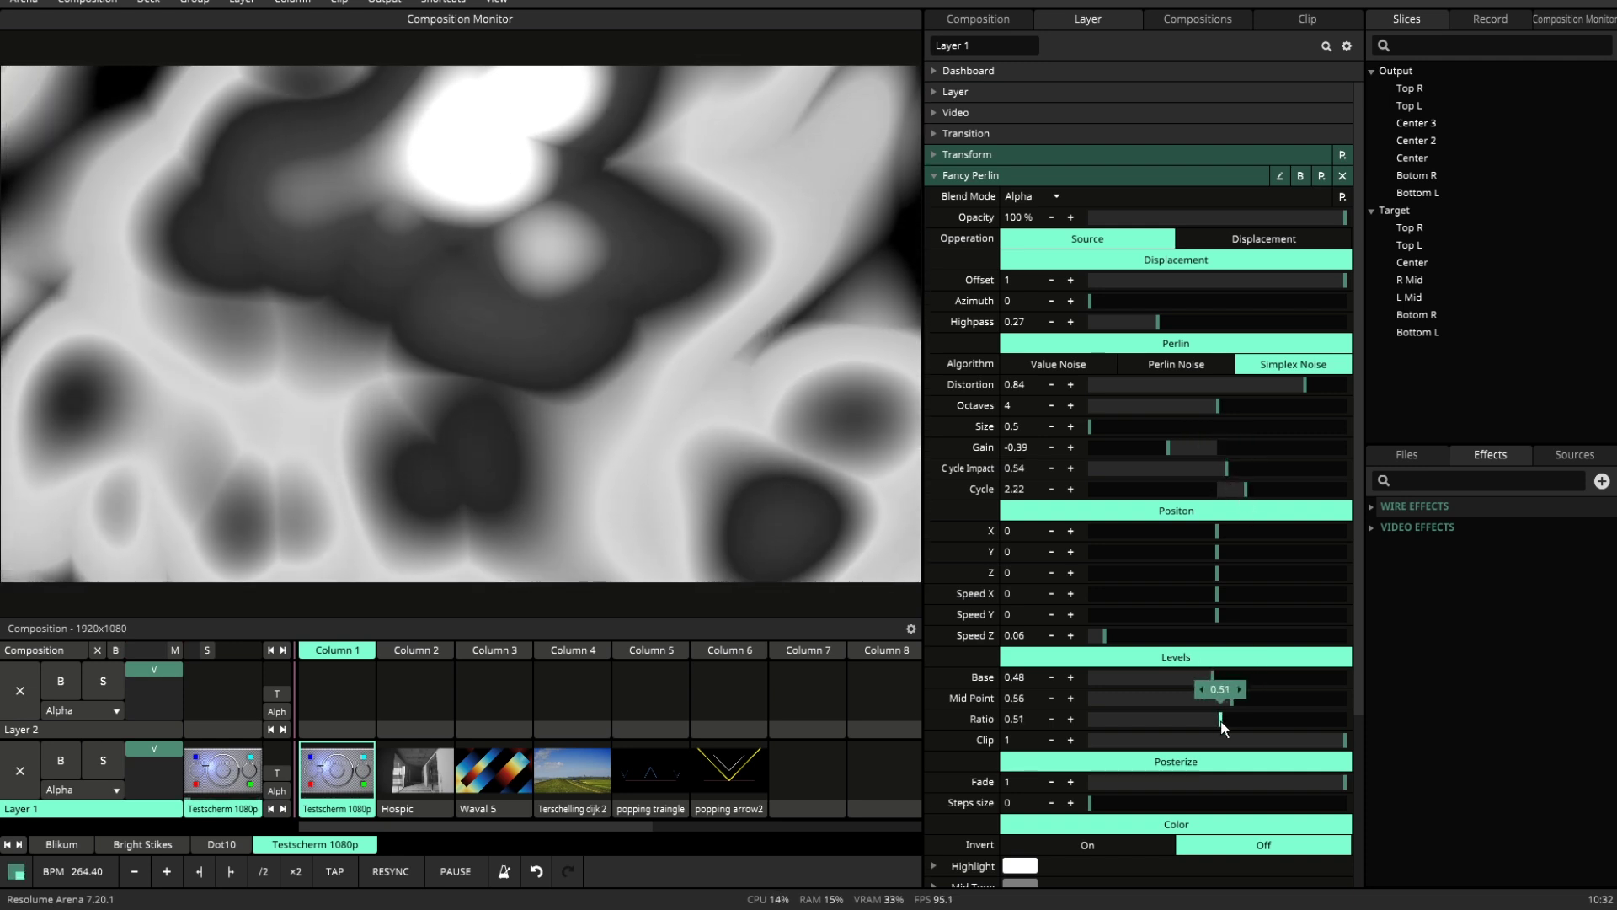
Step: Raise the Posterize Steps size from 0 to 0.54
scroll(1221, 721, "down", 1)
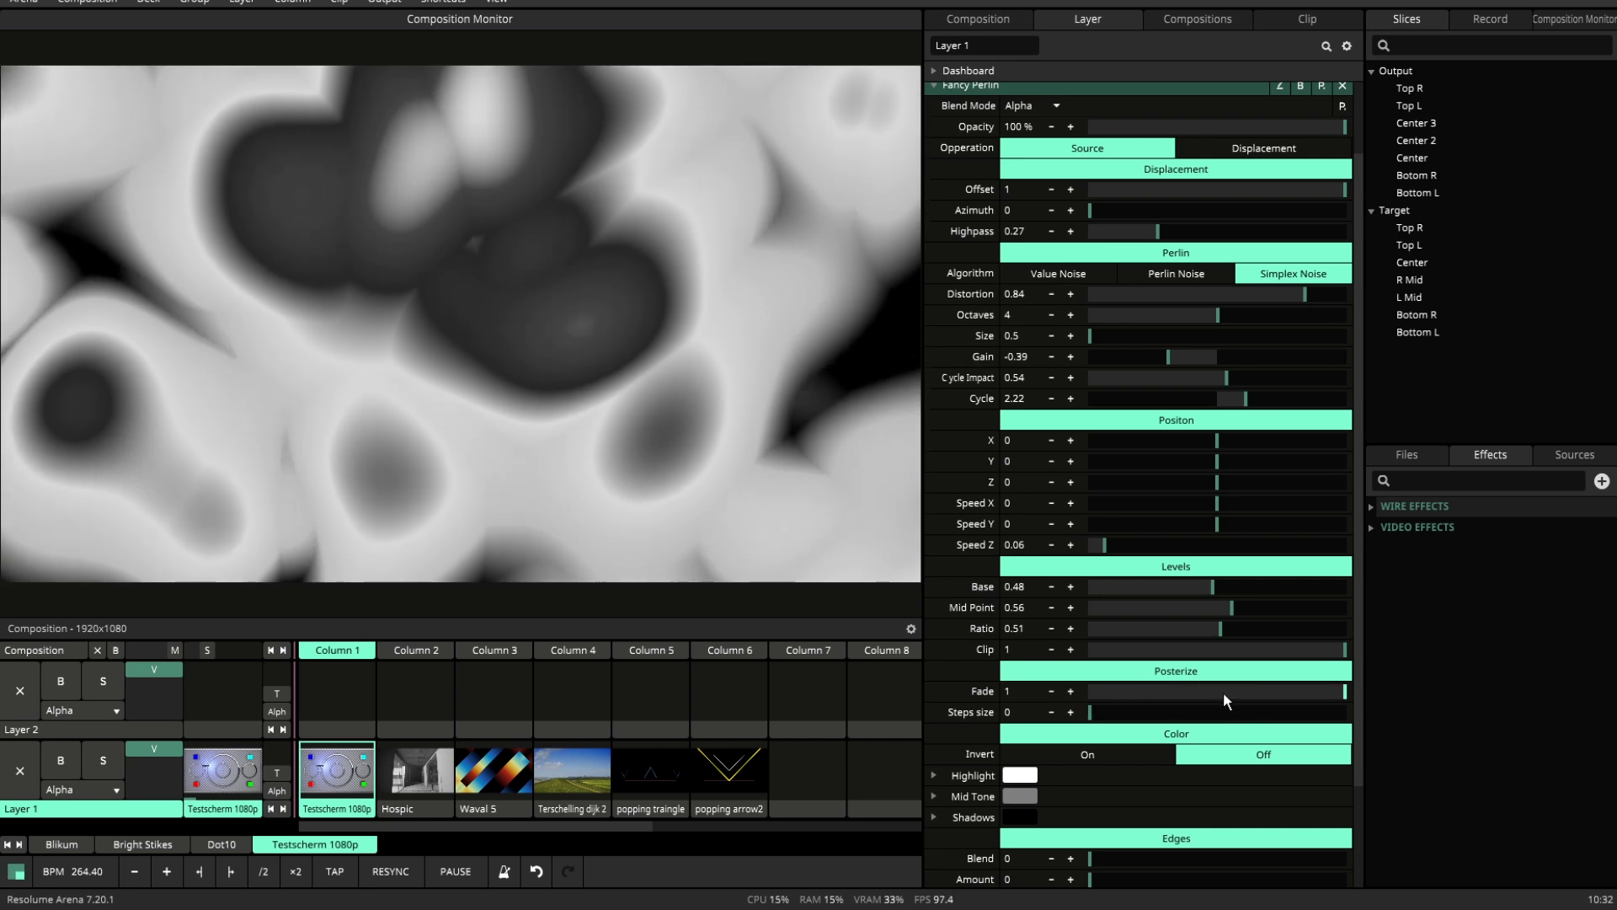
left_click_drag(1093, 713, 1228, 714)
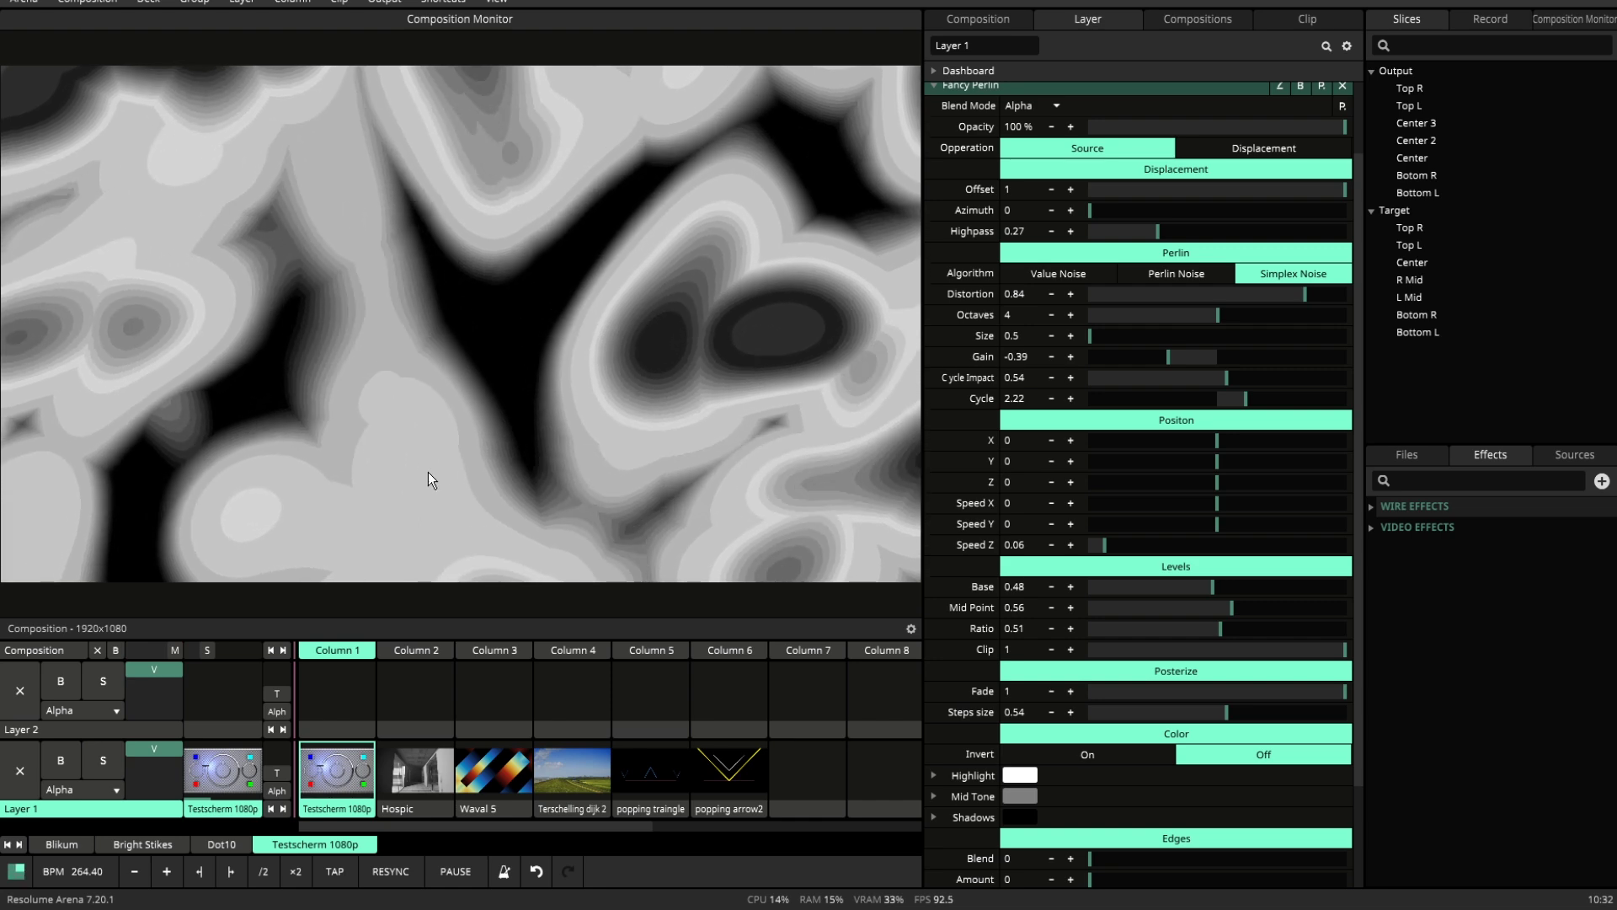
scroll(1163, 655, "down", 2)
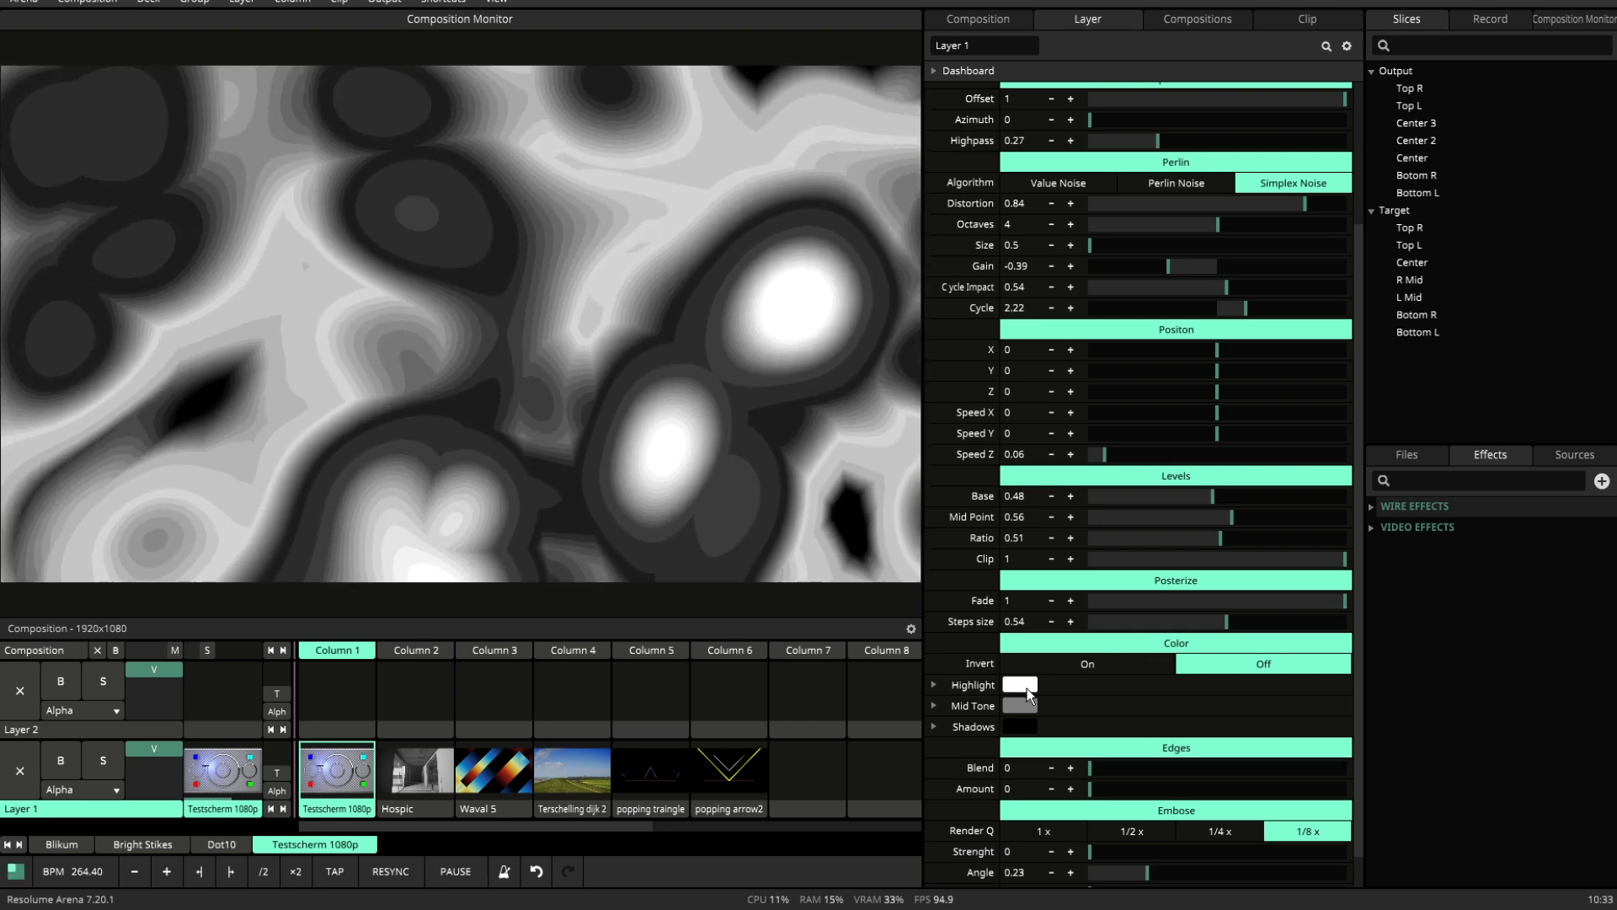
Step: Colour the highlights green and the mid tones teal, leaving Invert off
left_click(1088, 665)
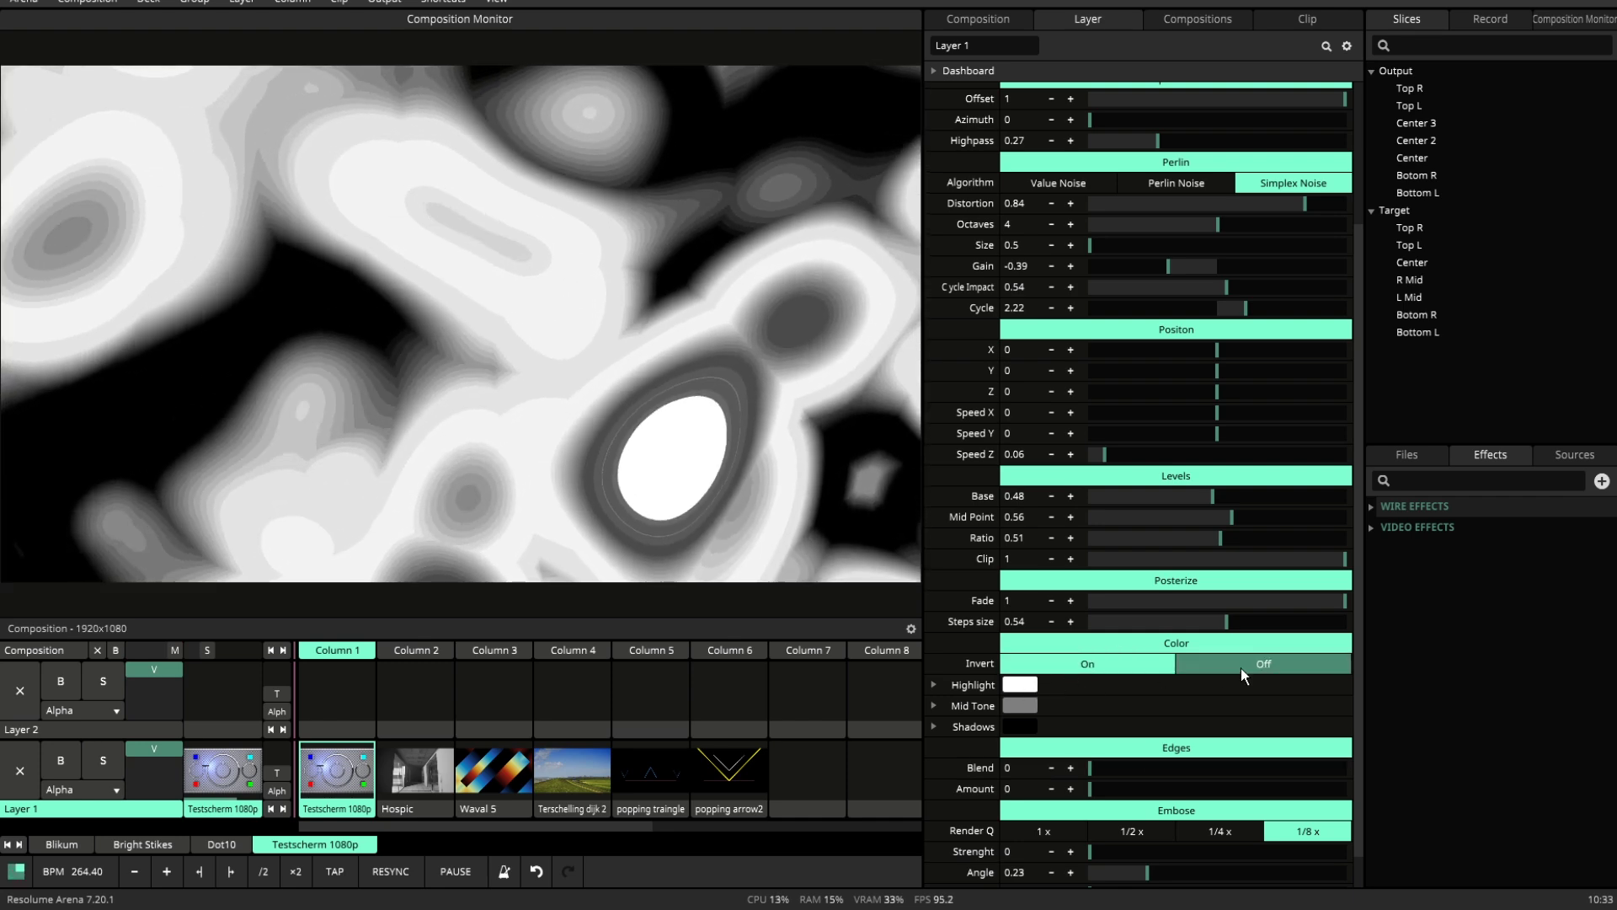
left_click(1241, 669)
left_click(1020, 684)
left_click(1104, 716)
left_click(1020, 747)
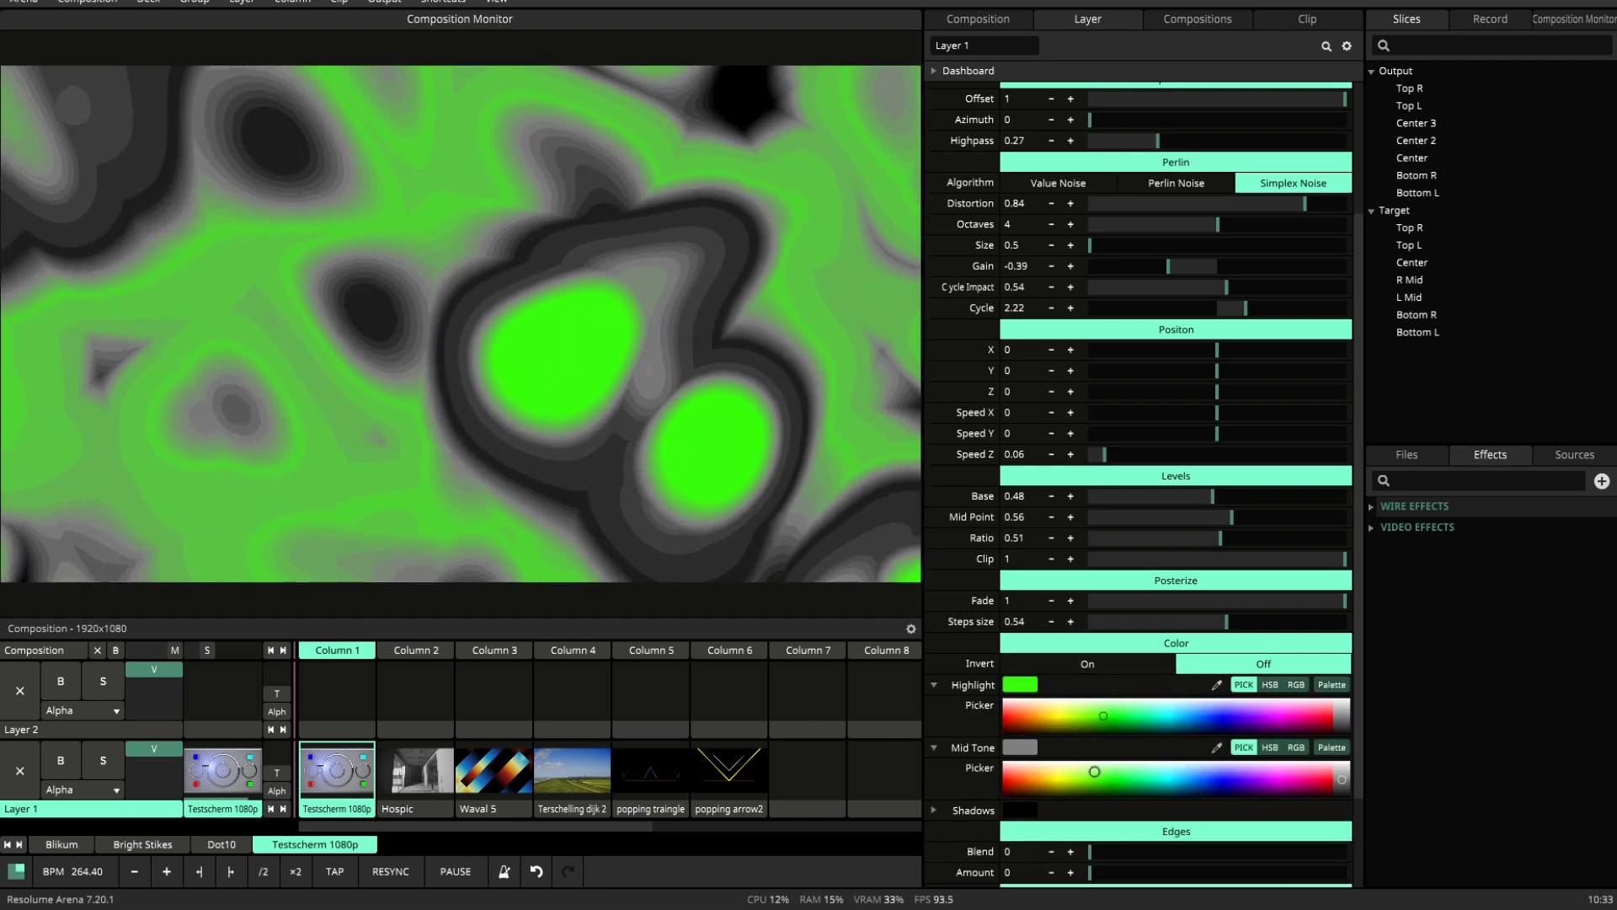
left_click(1167, 787)
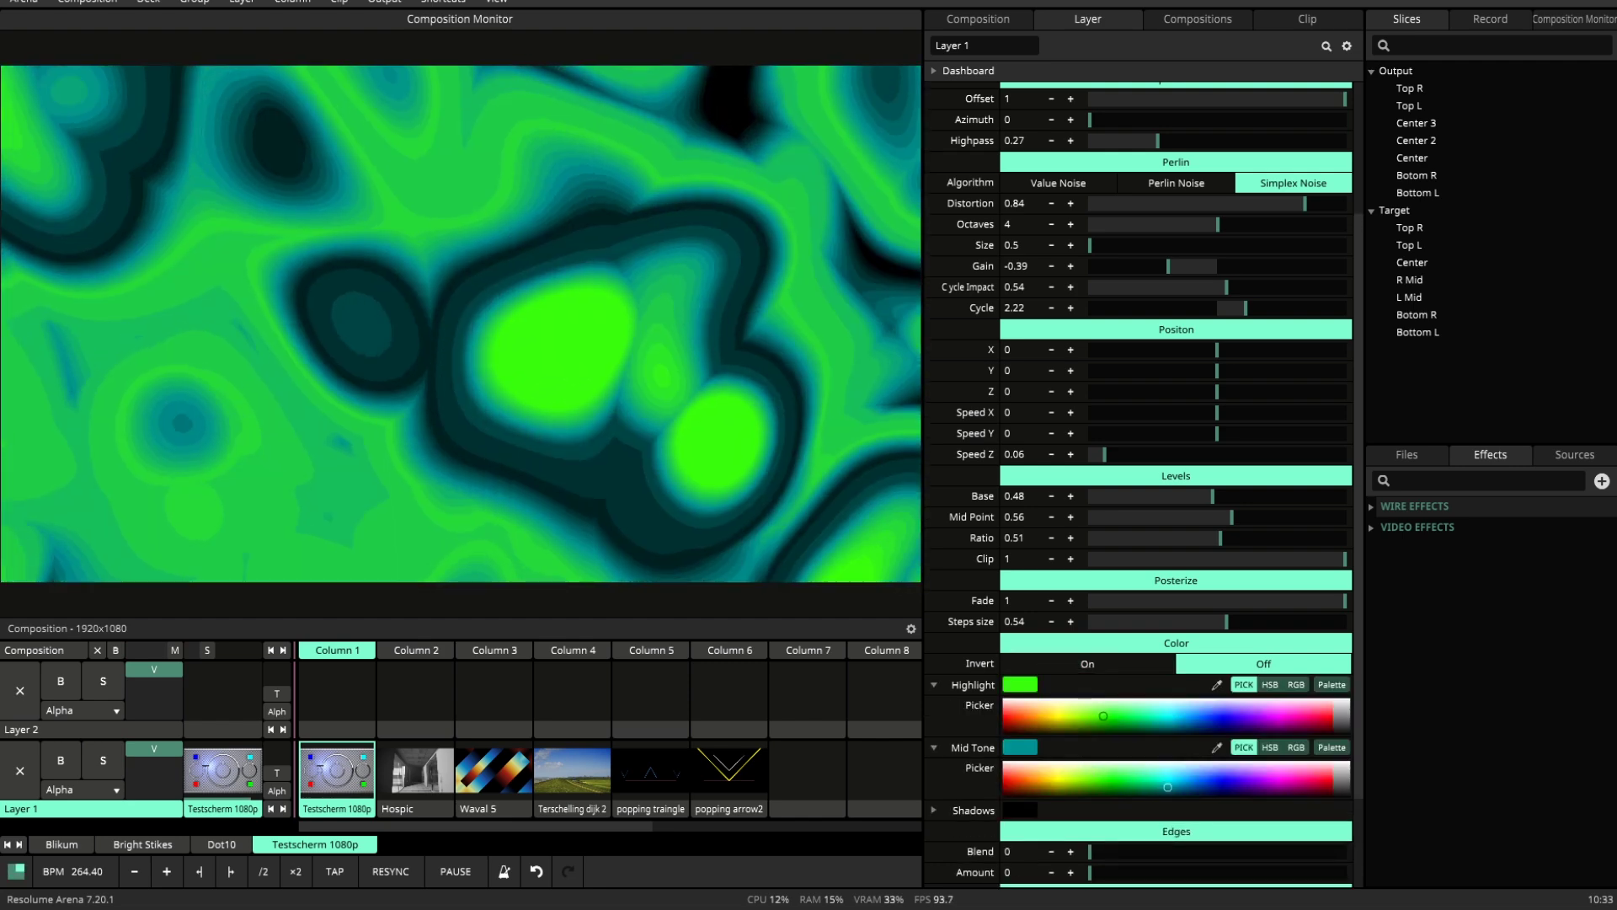
Step: Make the shadows dark blue, collapse the colour sections, and set Posterize Fade to 0.35
left_click(1023, 809)
left_click(1198, 856)
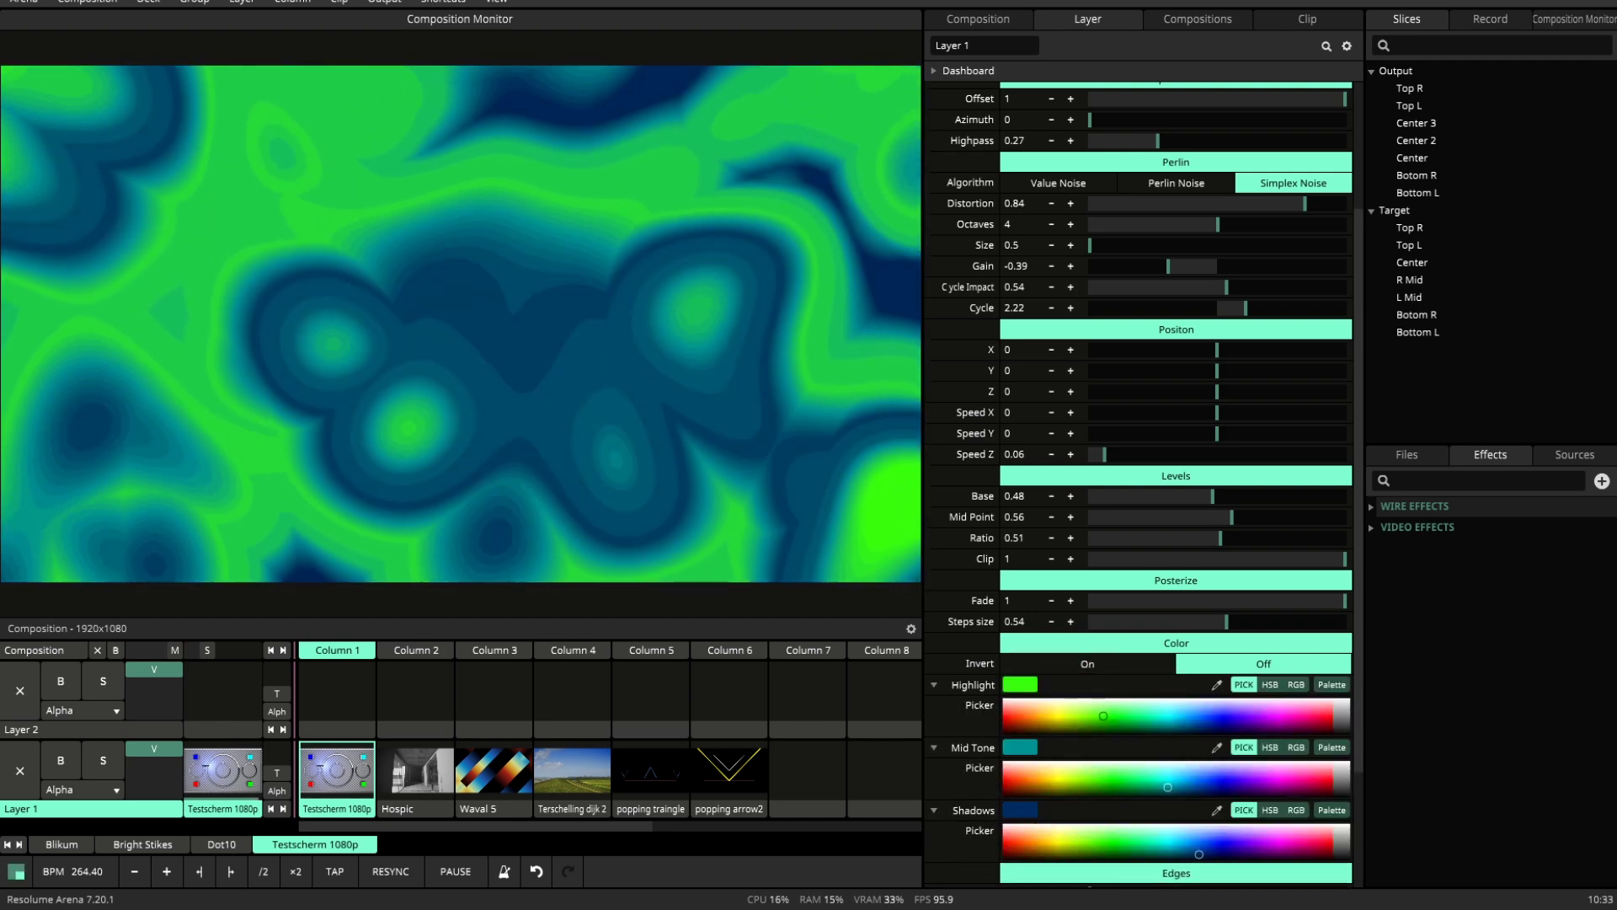
left_click(933, 808)
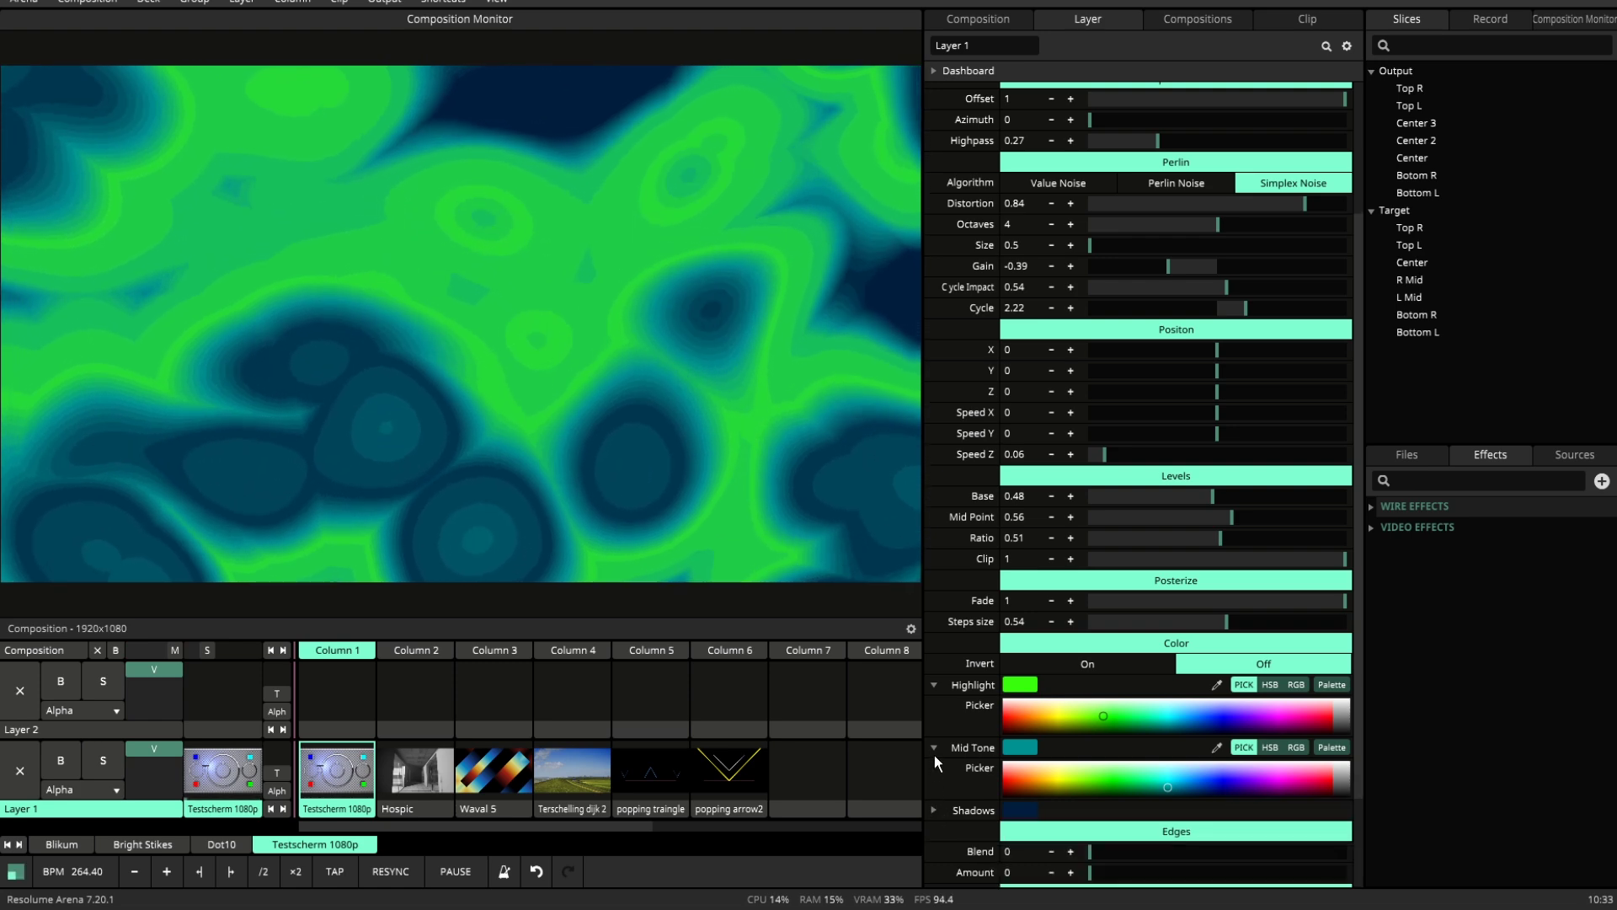
left_click(933, 748)
left_click(933, 685)
left_click(1179, 562)
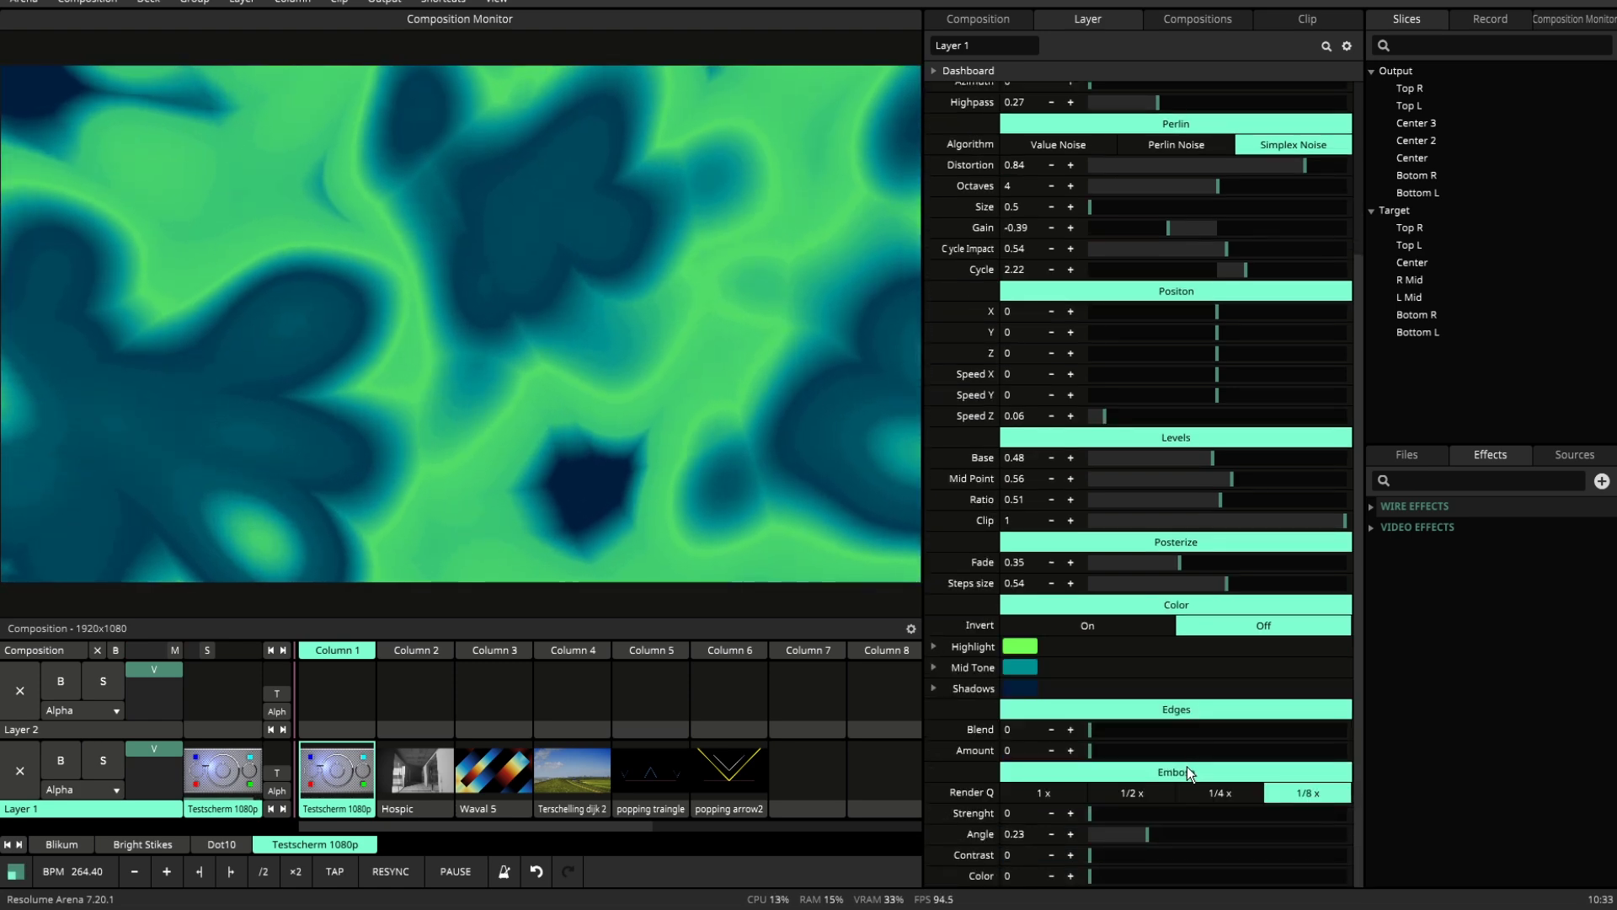
Step: Preview the displacement, then set Edges Amount 0.76 and Blend 0.17 on the noise
scroll(1186, 766, "up", 5)
left_click(1220, 238)
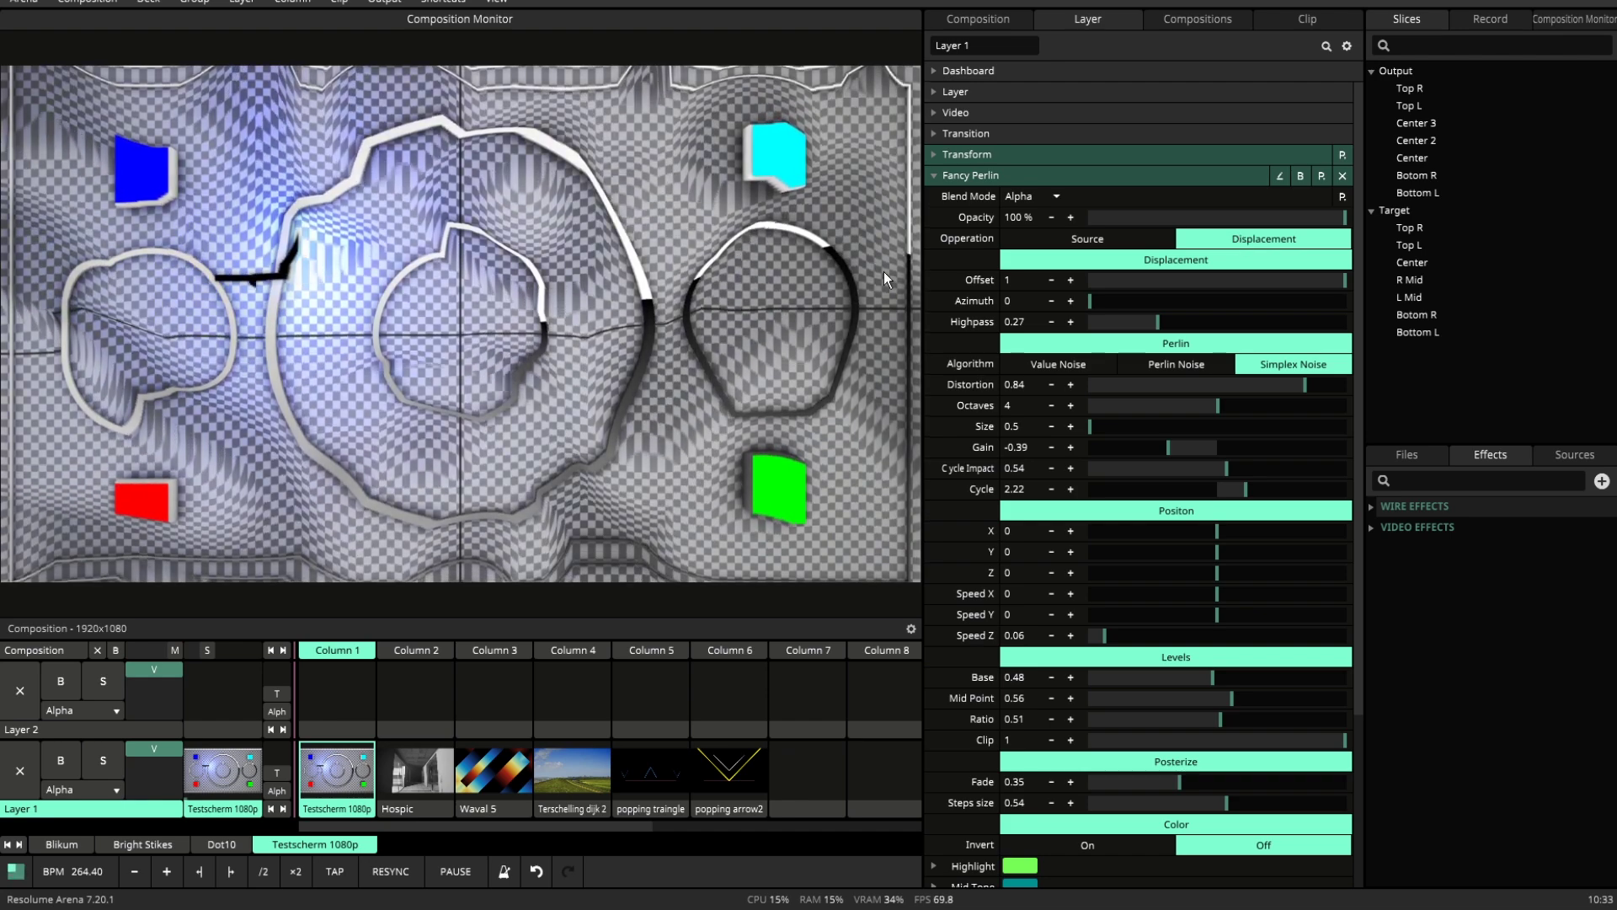
left_click(1088, 239)
scroll(1210, 734, "down", 5)
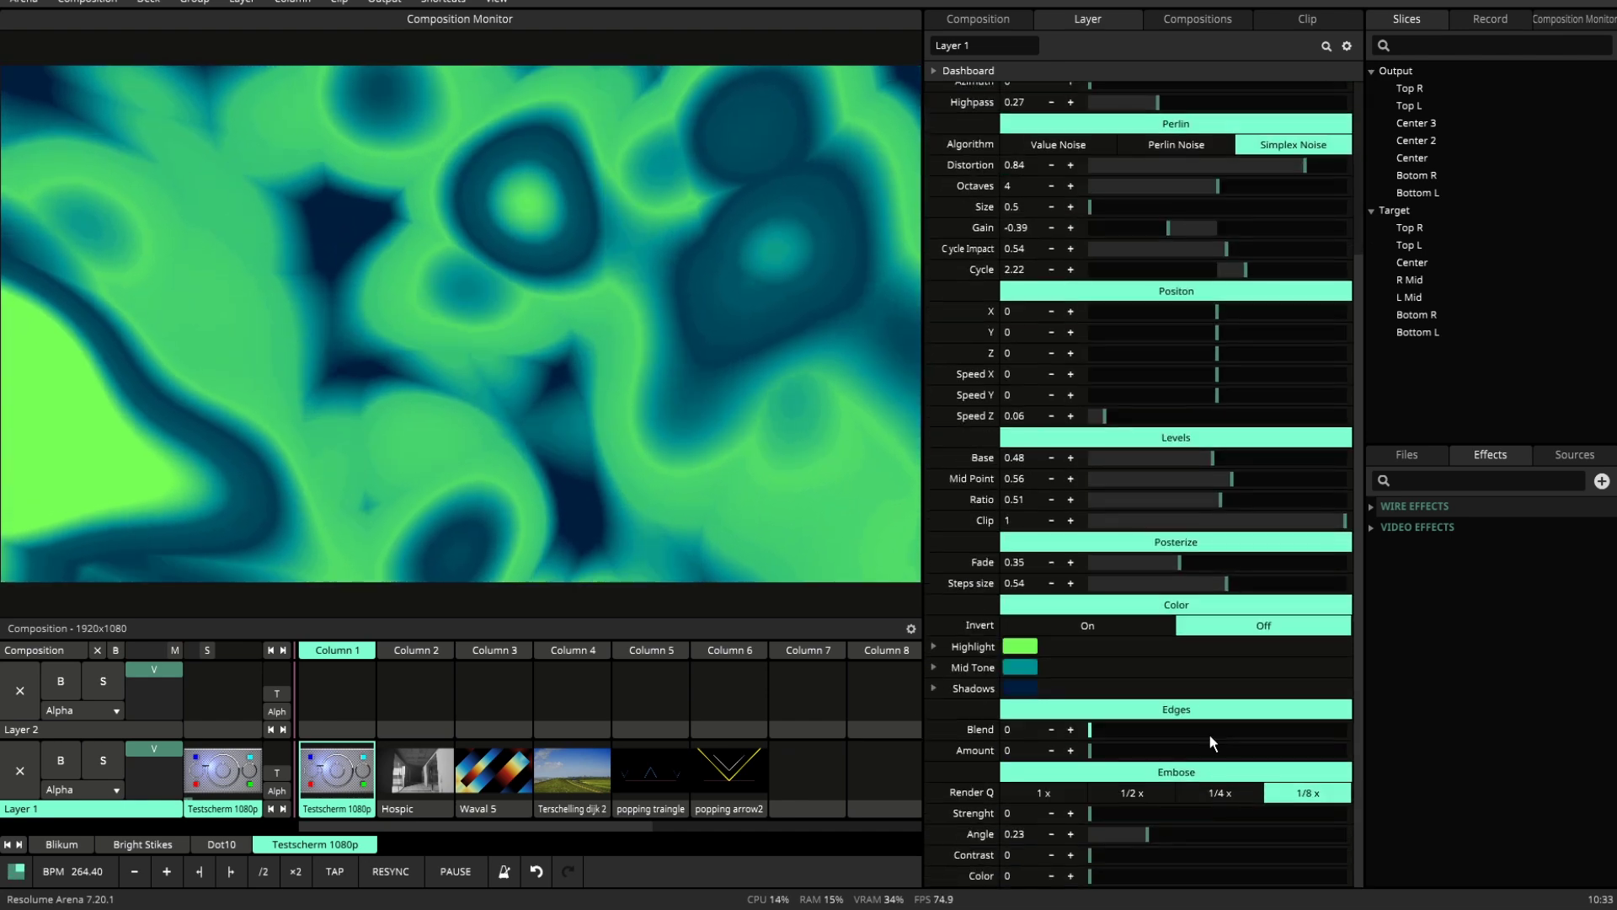
left_click_drag(1210, 733, 1284, 748)
left_click(1121, 732)
left_click_drag(1121, 731, 1134, 731)
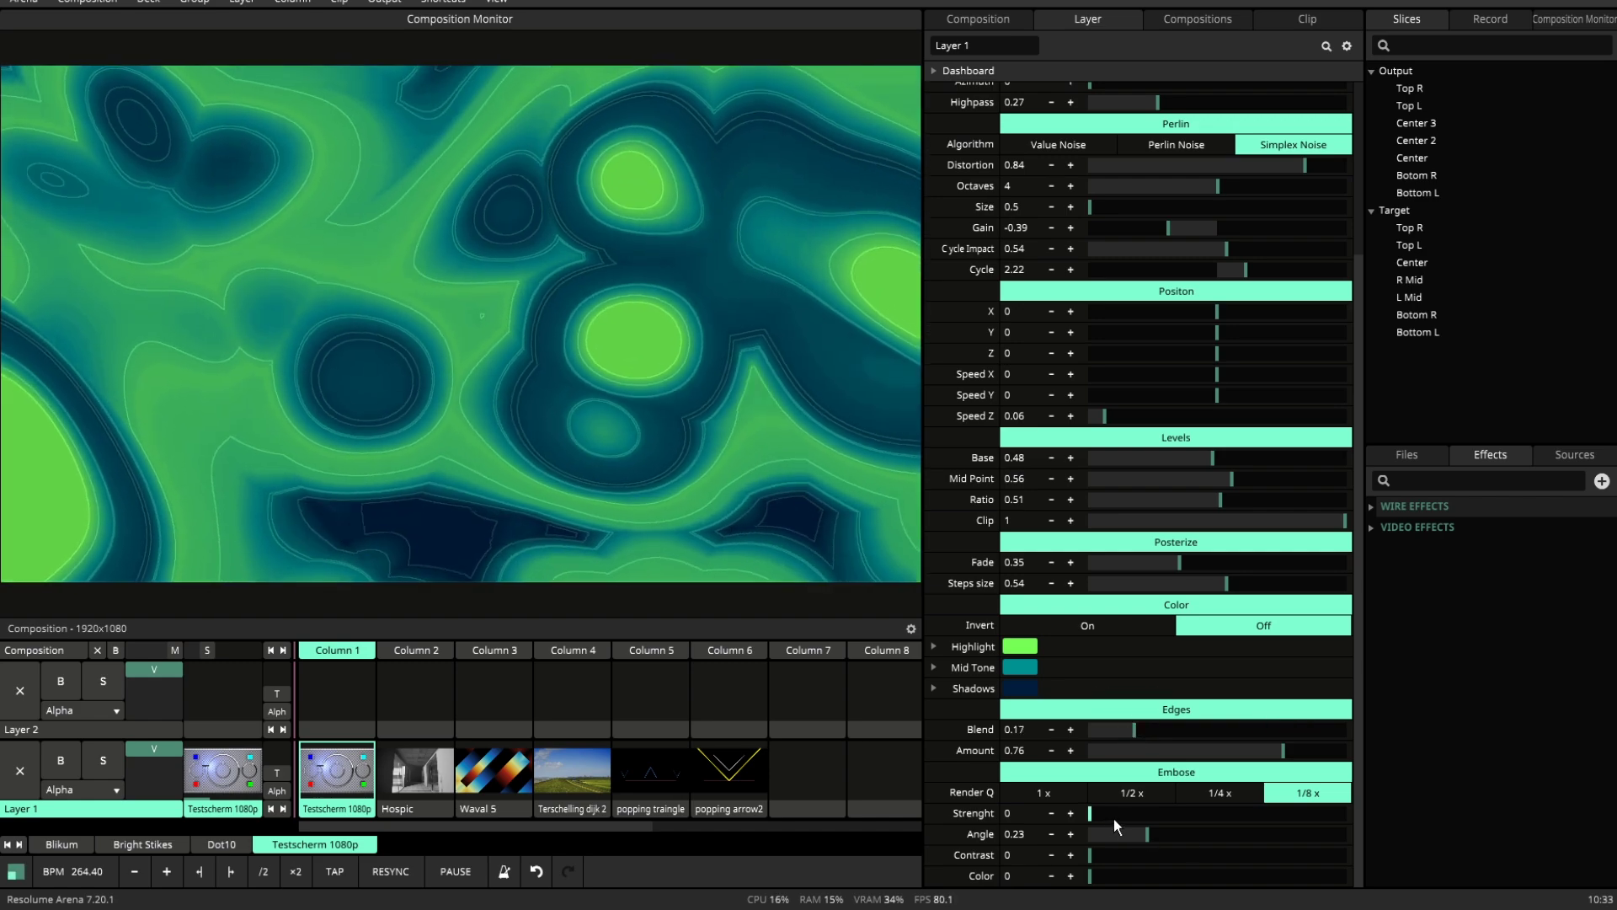
Step: Set Emboss Strength about 0.4, Contrast 0.8, Color 0.54 and Angle 0.56, then preview Displacement
left_click_drag(1114, 814, 1261, 817)
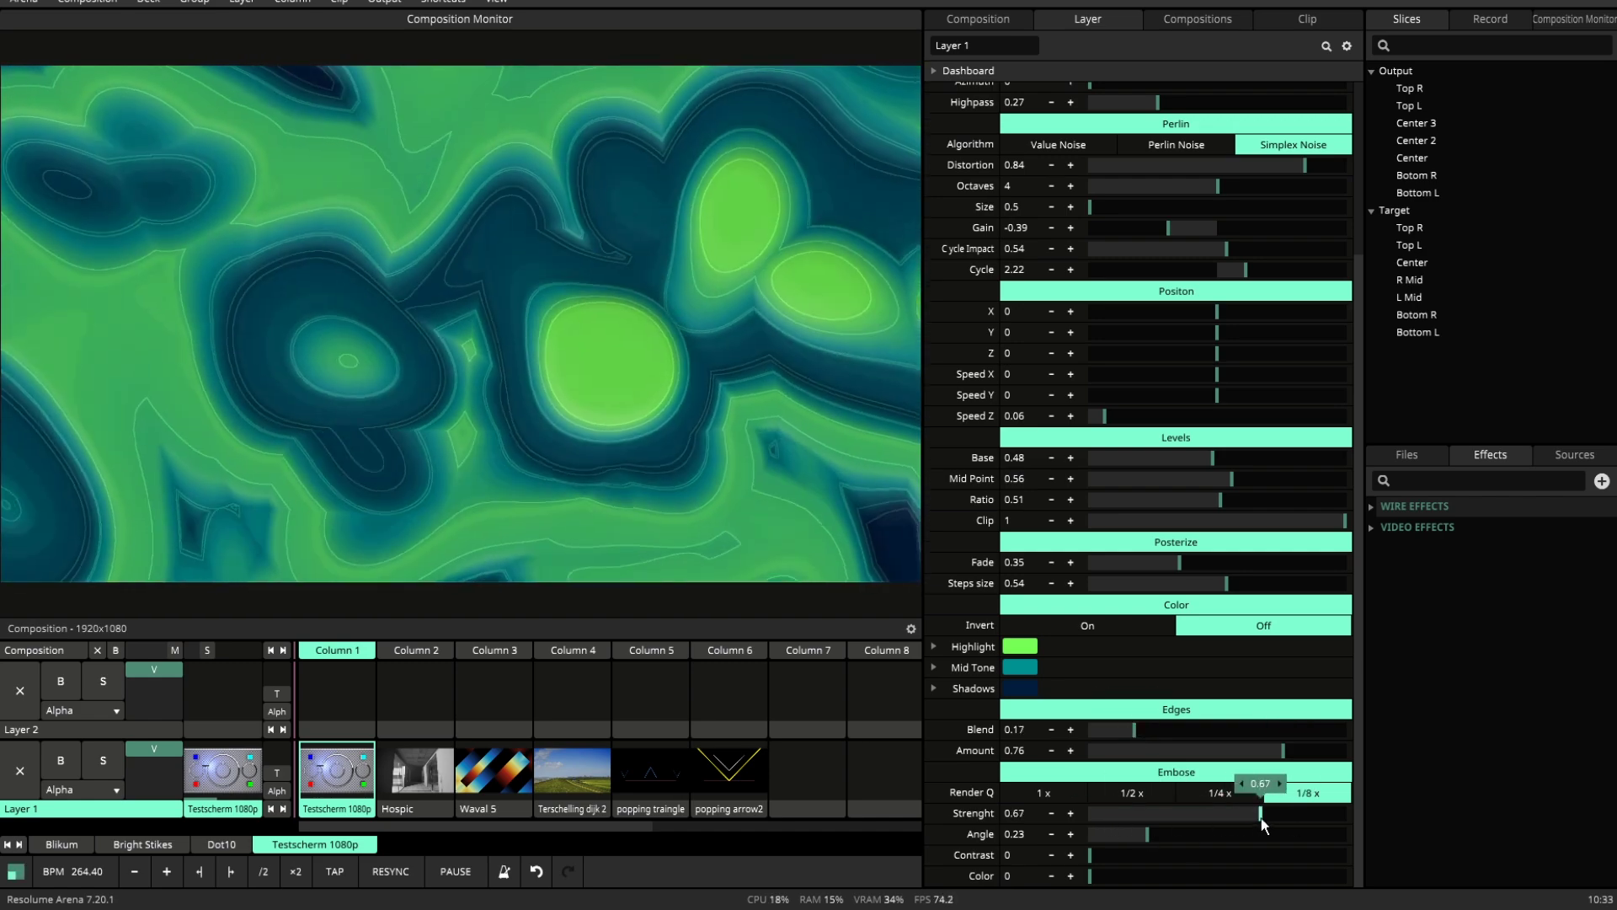
left_click_drag(1092, 855, 1293, 852)
left_click_drag(1095, 878, 1250, 877)
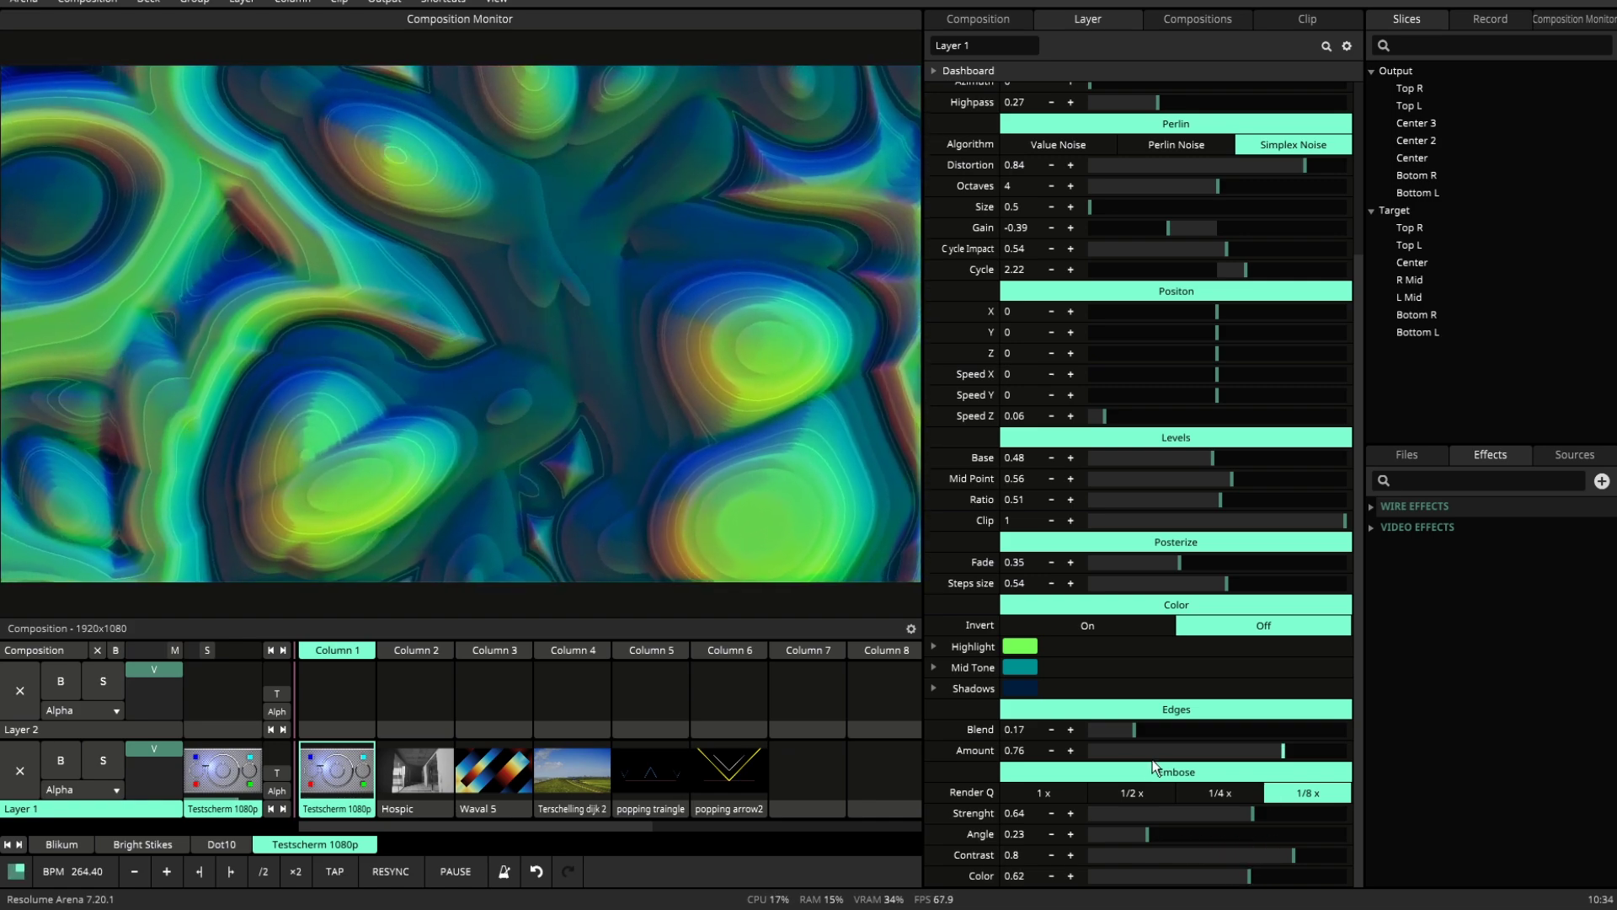
left_click_drag(1163, 835, 1235, 832)
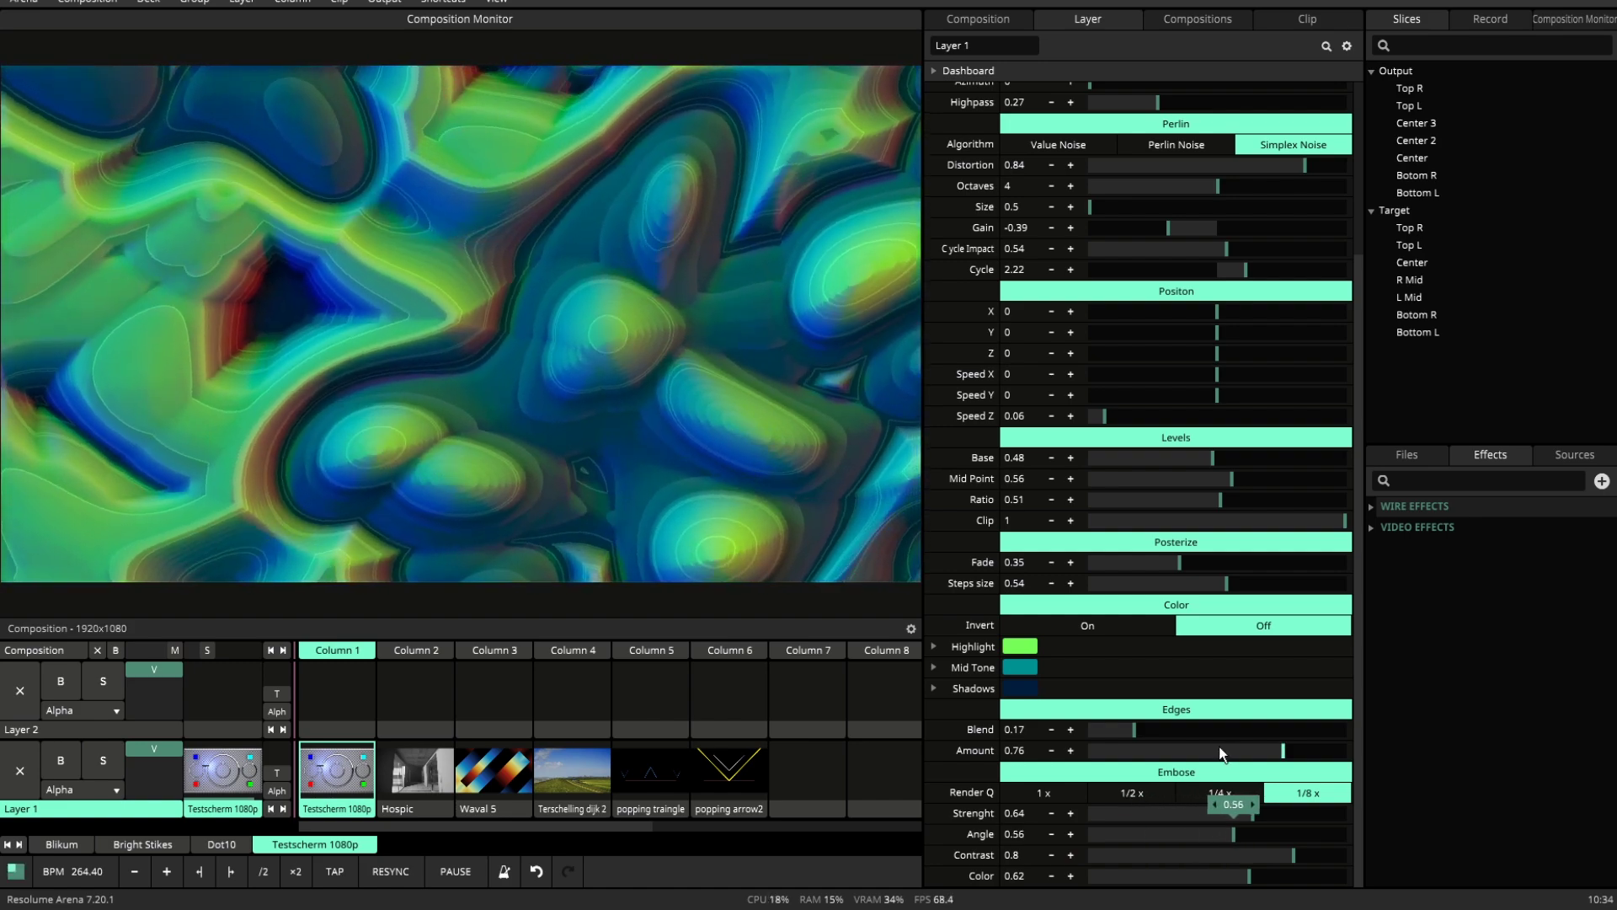
scroll(1219, 746, "up", 3)
left_click(1237, 244)
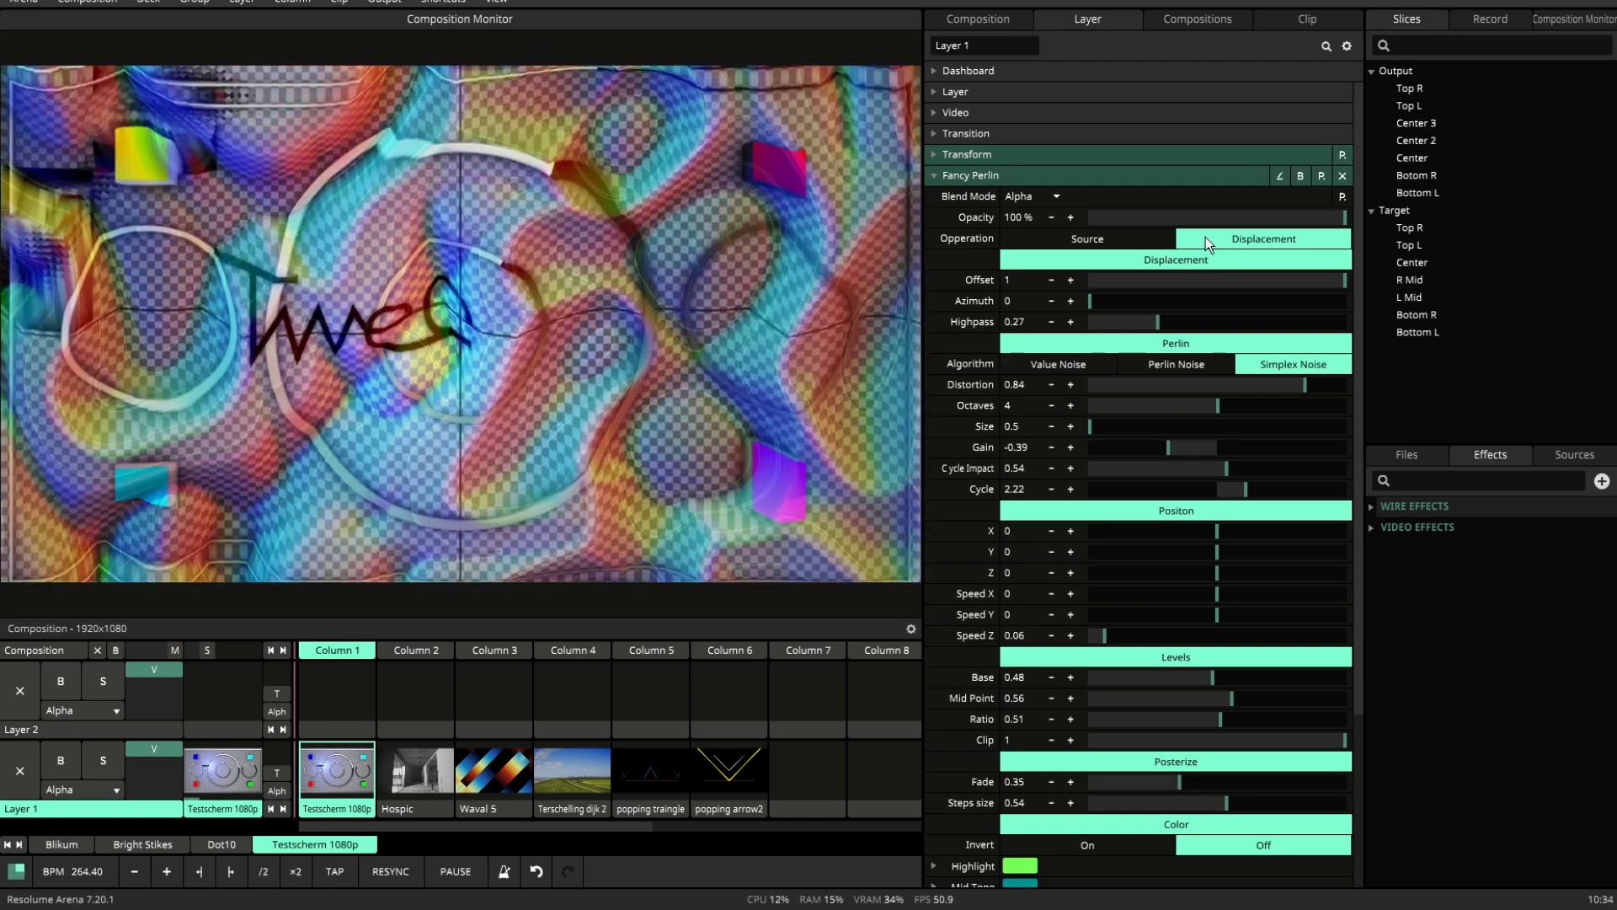
Step: Return to the plain noise, lower Posterize Fade to 0.25 and Edges Blend to 0.29, and invert colours
left_click(1115, 240)
scroll(1241, 569, "down", 3)
mouse_move(1241, 564)
left_mouse_down()
mouse_move(1170, 563)
mouse_move(1239, 583)
left_mouse_up()
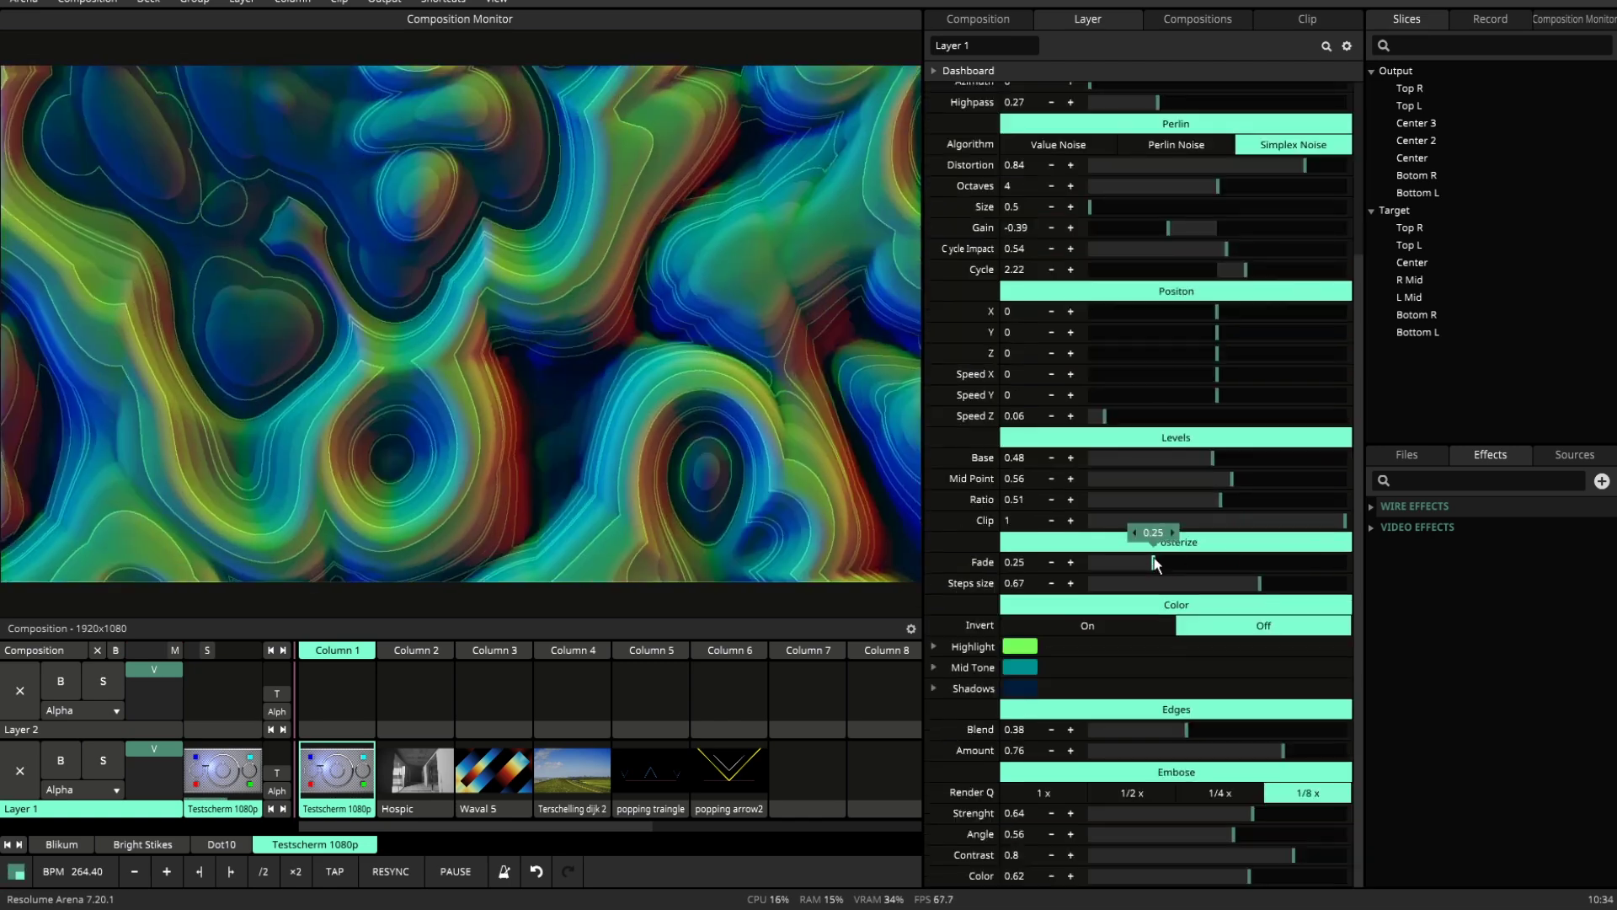
left_click_drag(1258, 752, 1165, 728)
left_click(1030, 689)
left_click(1088, 625)
Step: Switch the algorithm to Value Noise with 6 octaves
scroll(1100, 666, "up", 3)
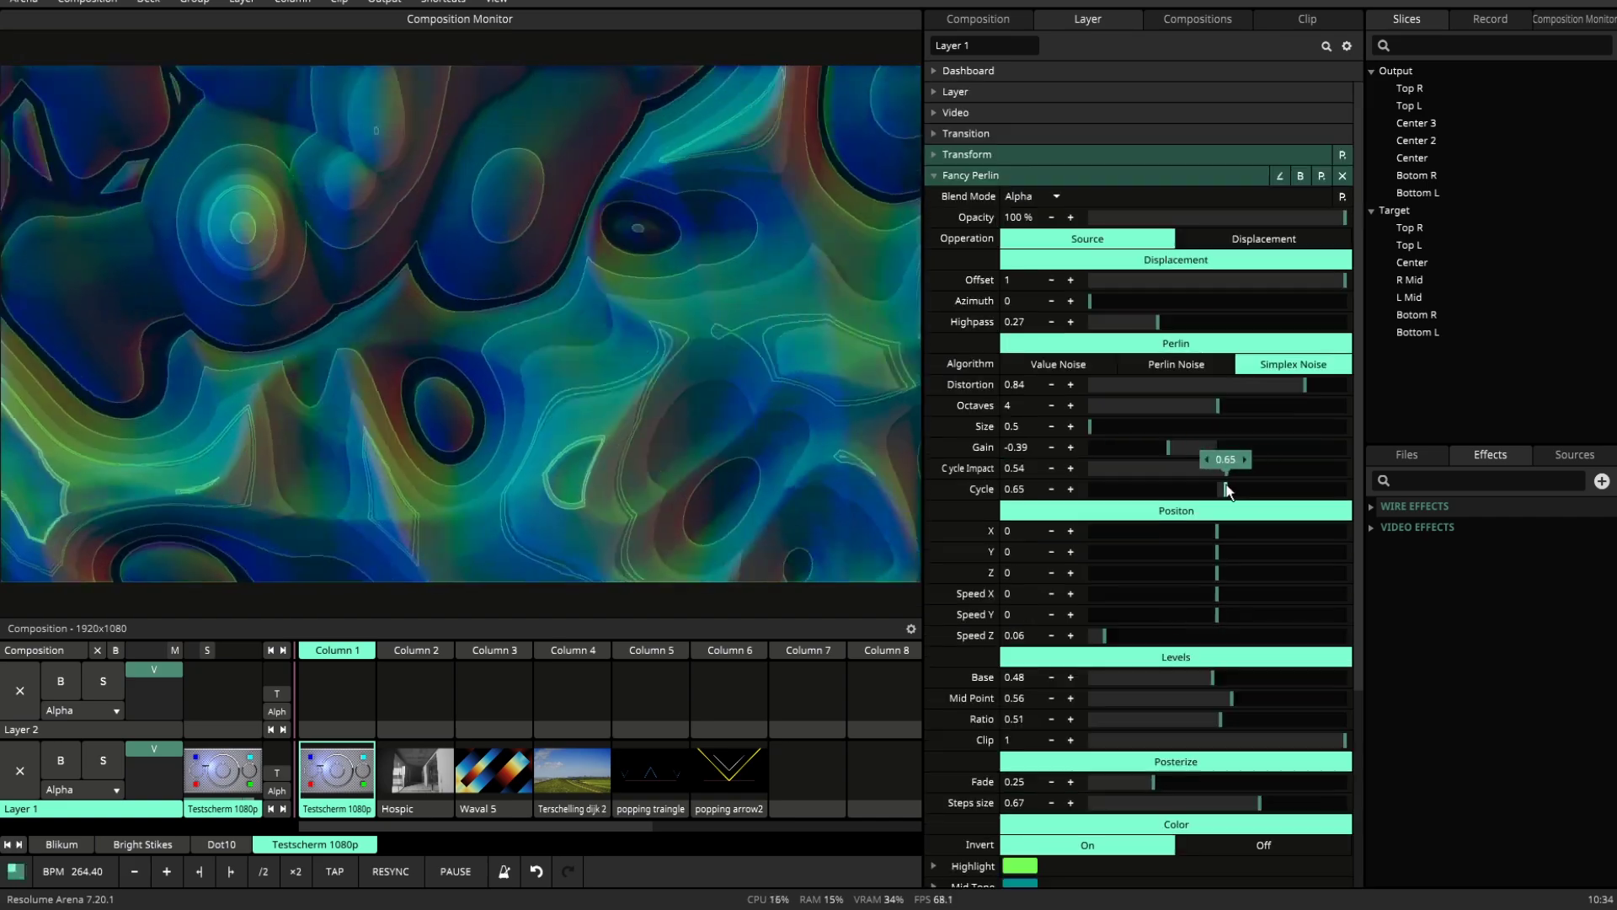
left_click_drag(1217, 405, 1088, 389)
left_click(1099, 364)
scroll(1218, 453, "down", 3)
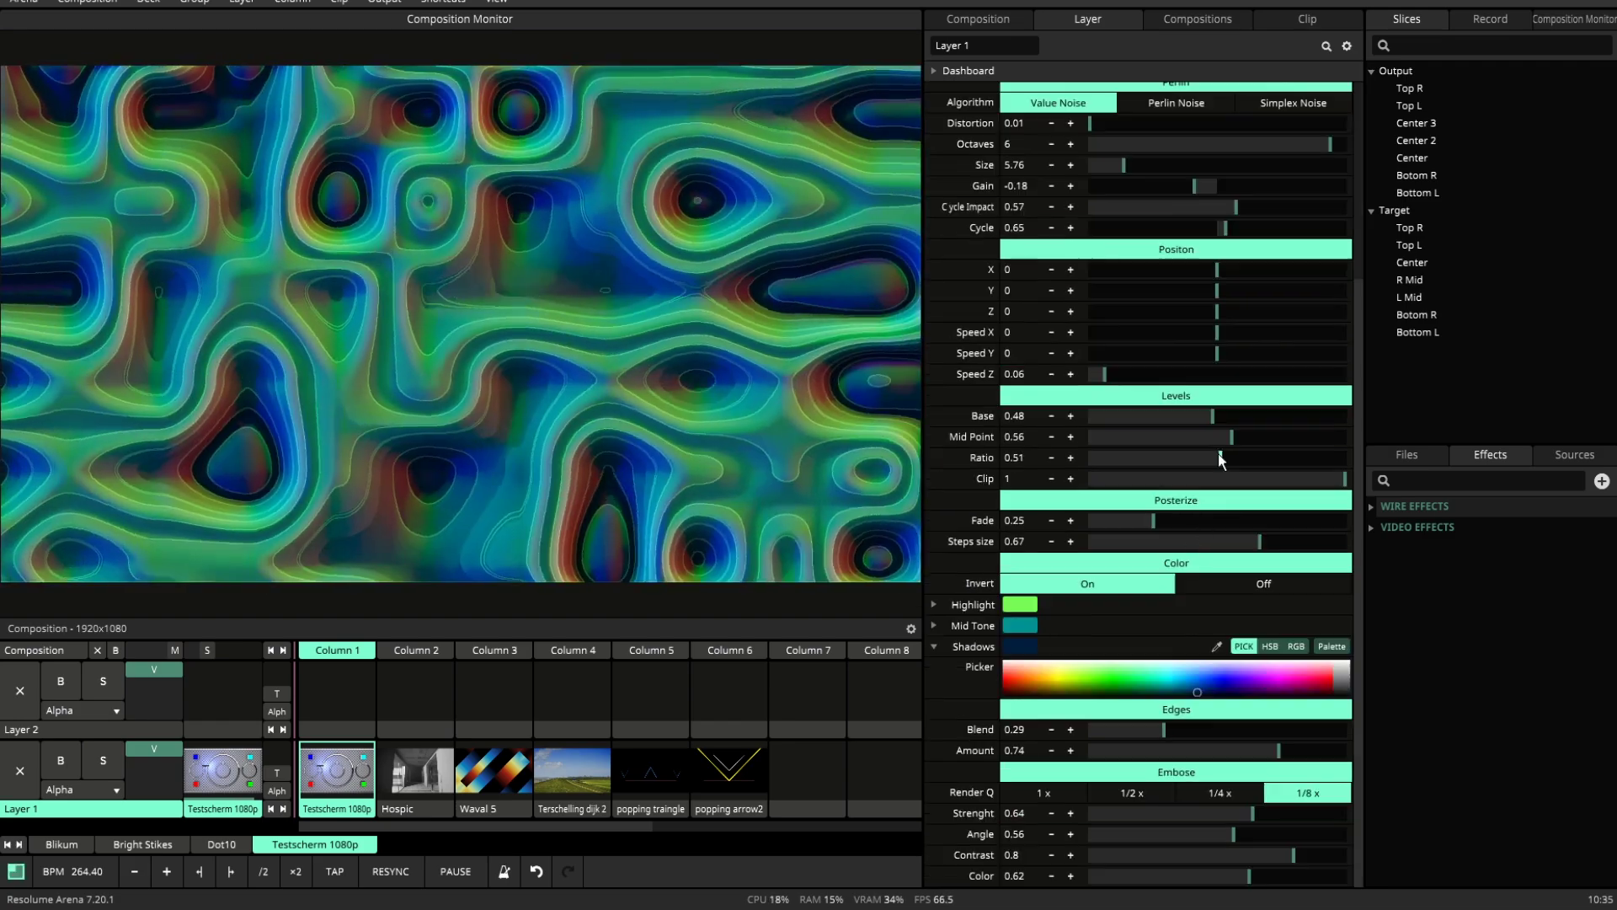